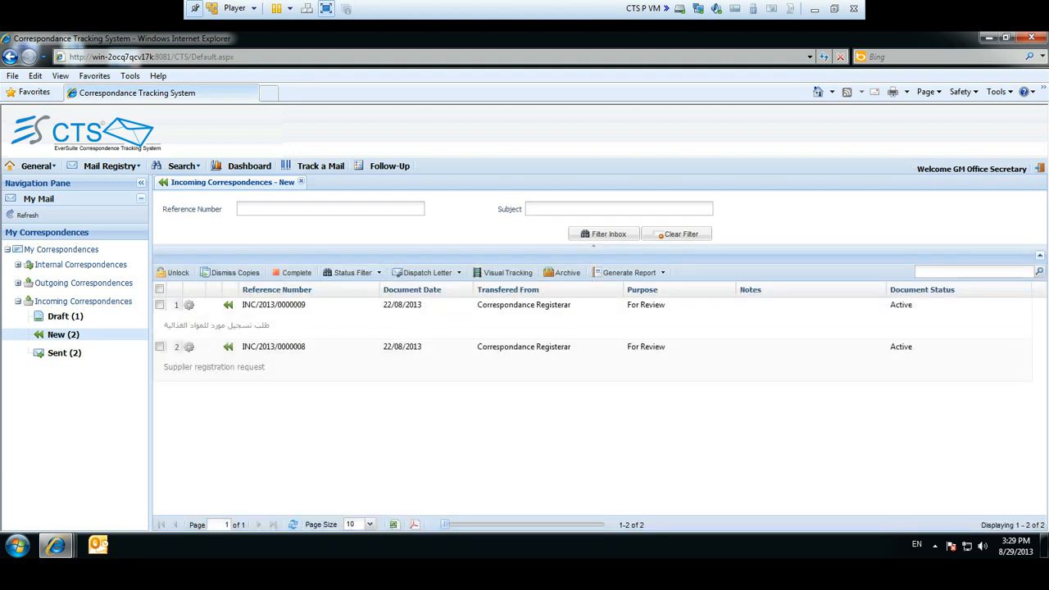
# Open the Supplier registration request from the secretary's new incoming correspondences and read through the attached letter
pyautogui.moveTo(953, 169); pyautogui.dragTo(1027, 170)
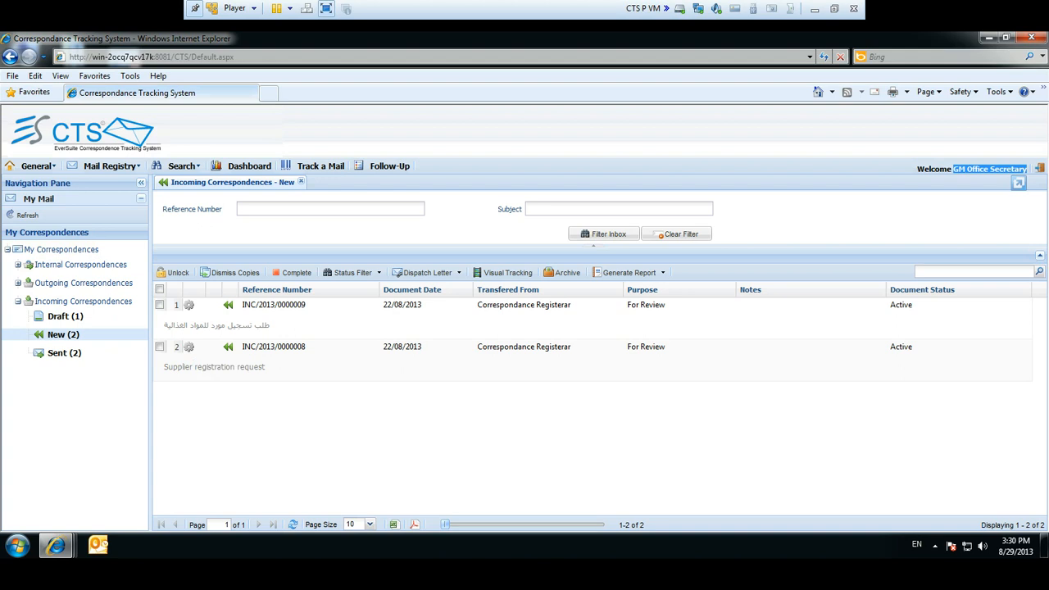
pyautogui.click(190, 346)
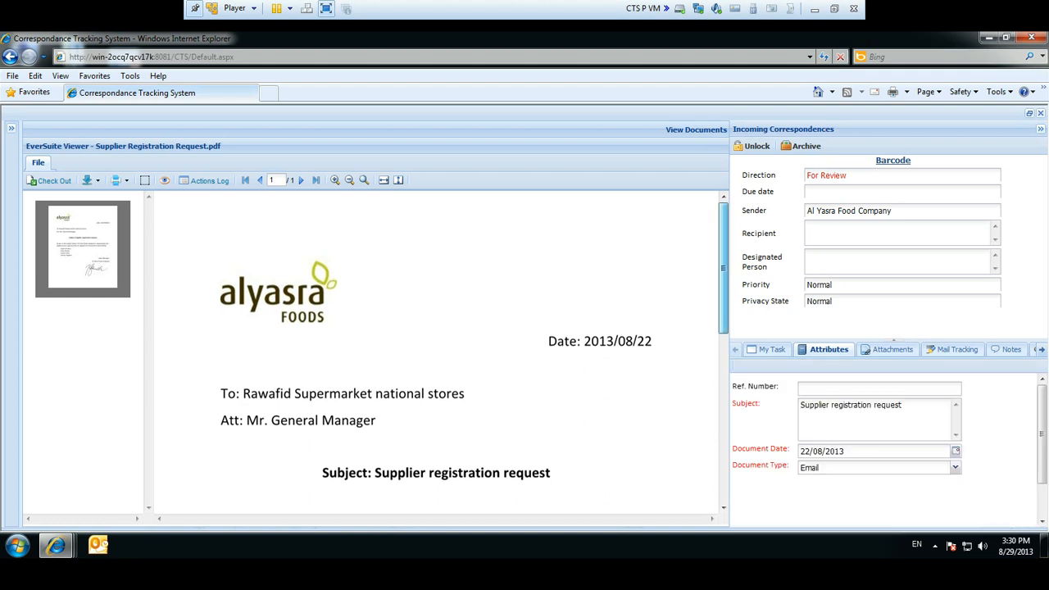
pyautogui.scroll(-3, 434, 352)
pyautogui.scroll(-4, 434, 352)
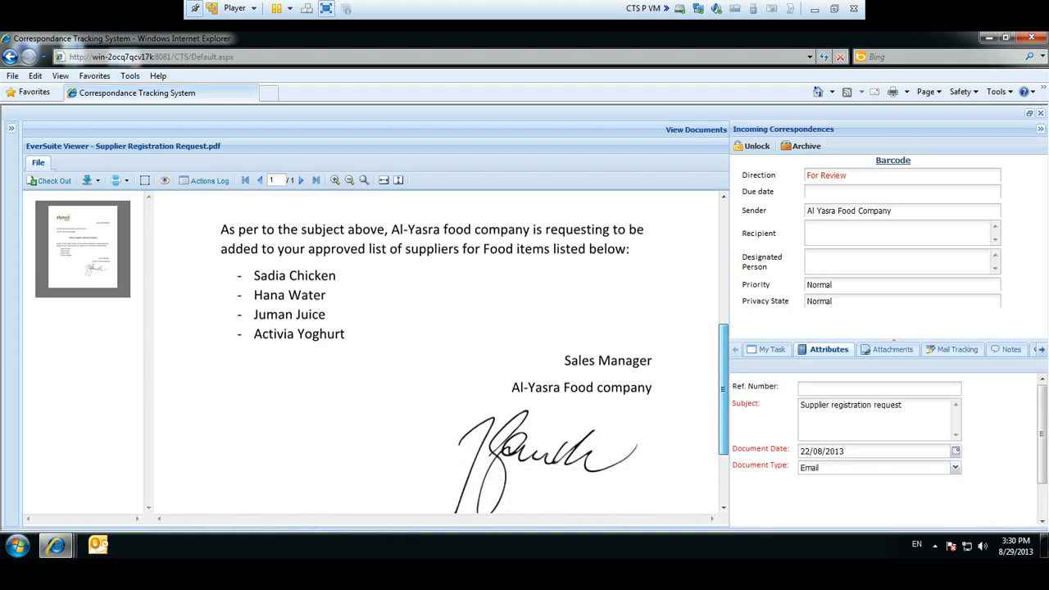
pyautogui.scroll(5, 434, 353)
pyautogui.moveTo(723, 292); pyautogui.dragTo(723, 268)
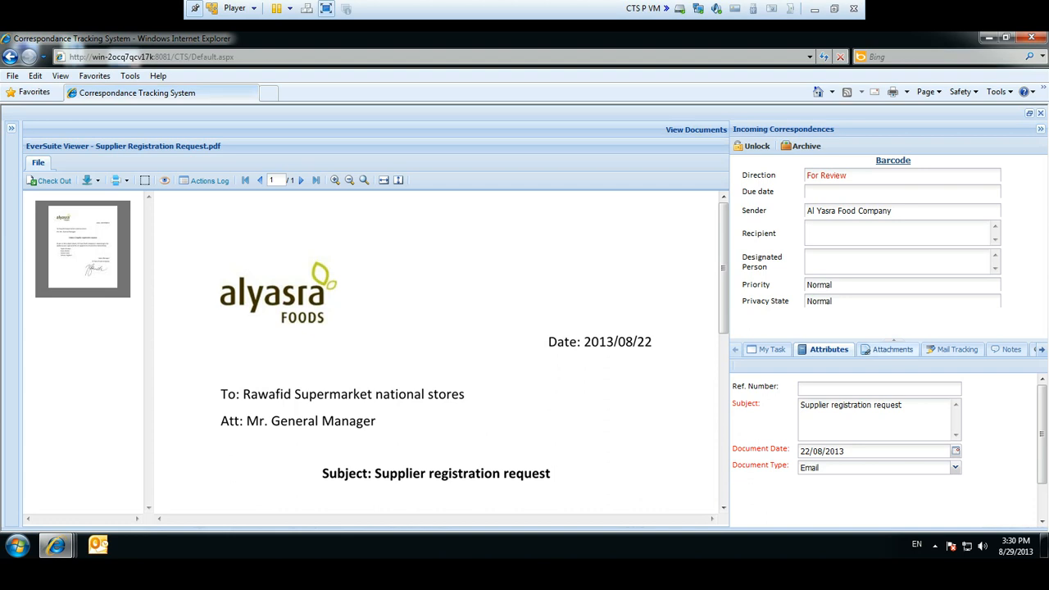
# Examine the correspondence's attachments and task details, along with its direction, sender and priority
pyautogui.click(892, 350)
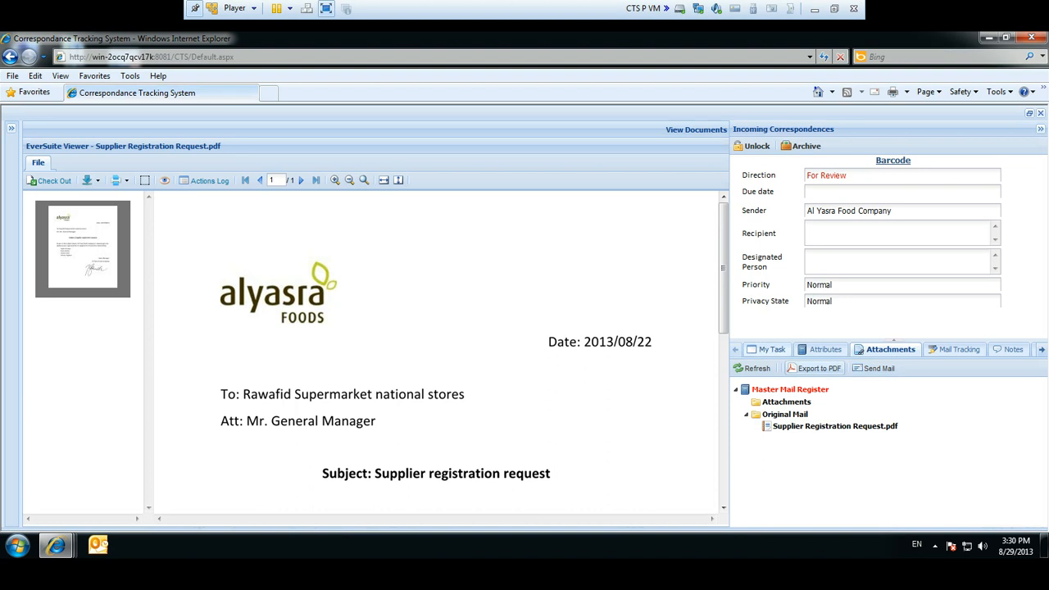
pyautogui.click(772, 350)
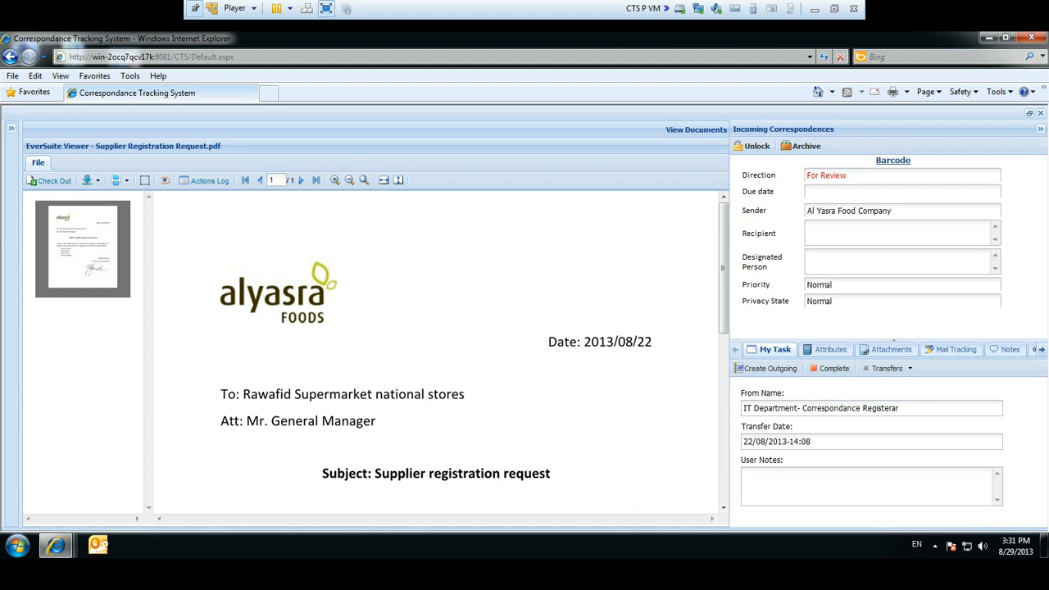
pyautogui.moveTo(807, 175); pyautogui.dragTo(850, 176)
pyautogui.moveTo(808, 211); pyautogui.dragTo(892, 211)
pyautogui.moveTo(811, 285); pyautogui.dragTo(831, 285)
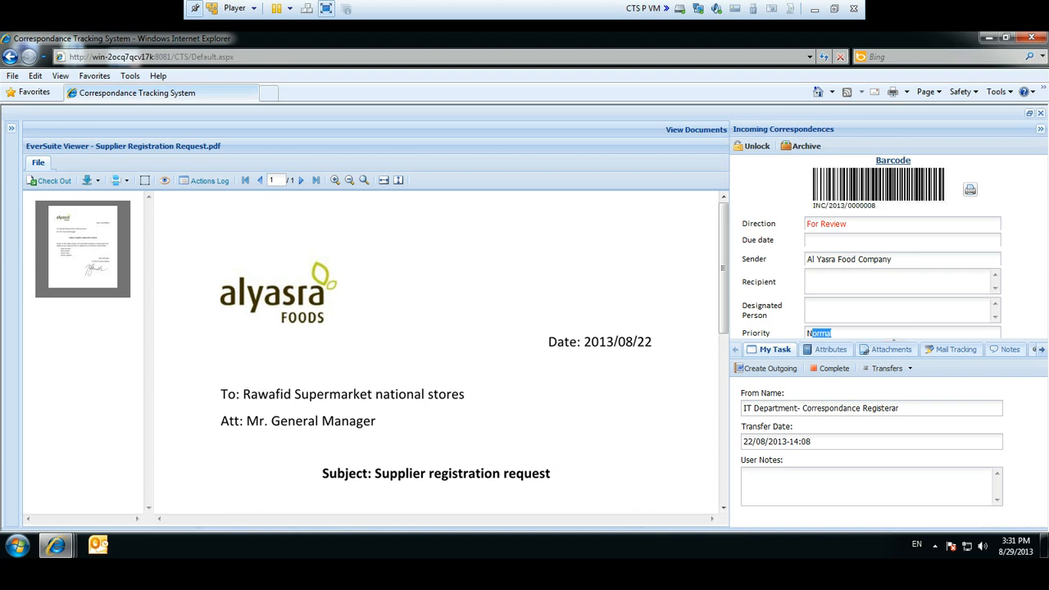
# Add a transfer for the supplier registration request with the purpose For Action
pyautogui.click(910, 368)
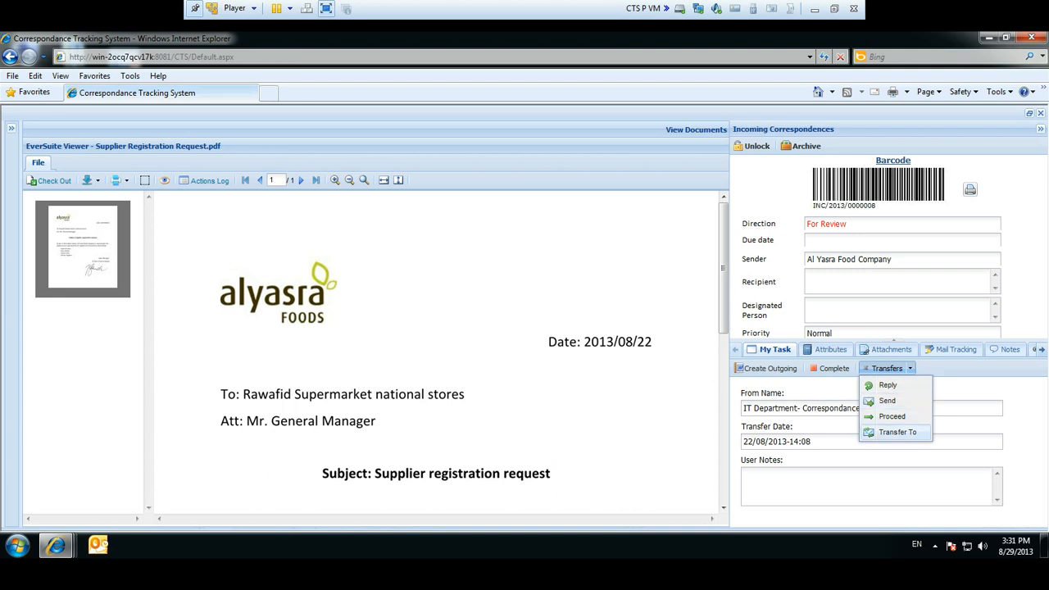
pyautogui.click(897, 432)
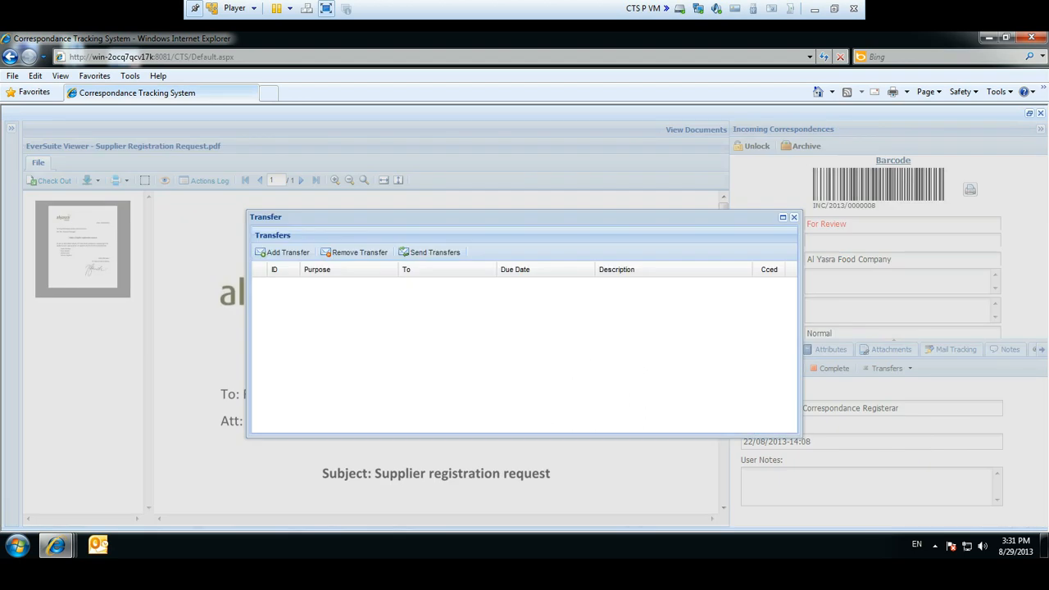
pyautogui.moveTo(525, 217); pyautogui.dragTo(507, 188)
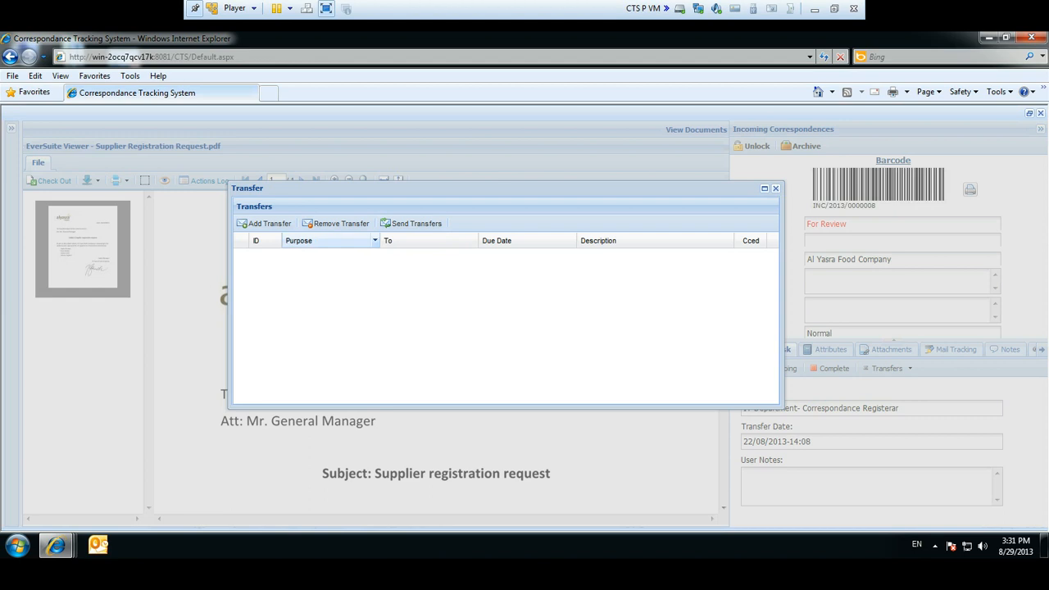
pyautogui.click(264, 223)
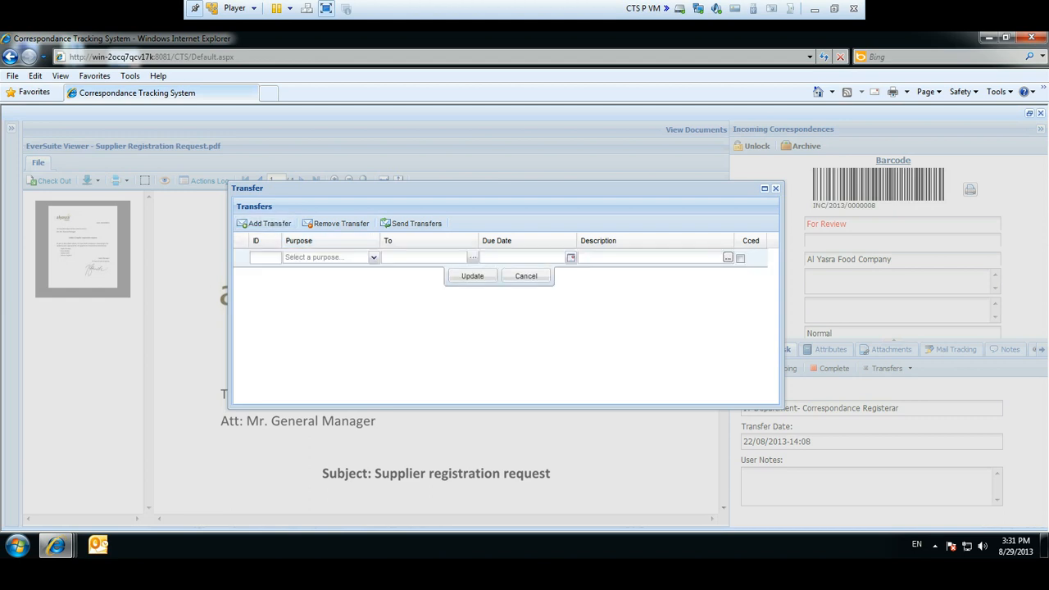
pyautogui.click(374, 257)
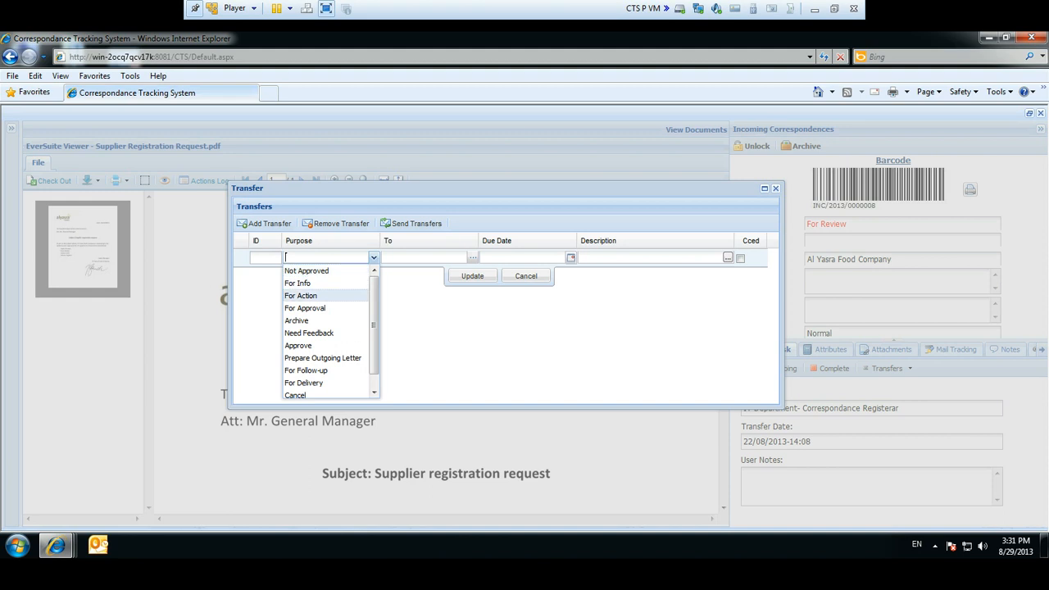
pyautogui.click(301, 296)
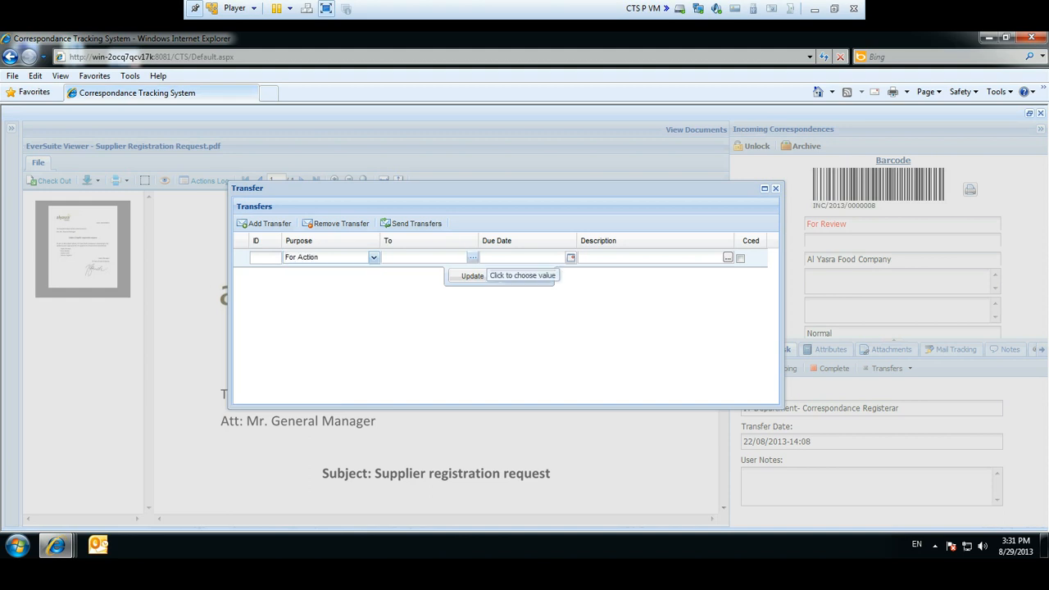
# Set the transfer's recipient to General Manager under the Board of Directors in the address book, with users shown
pyautogui.click(472, 257)
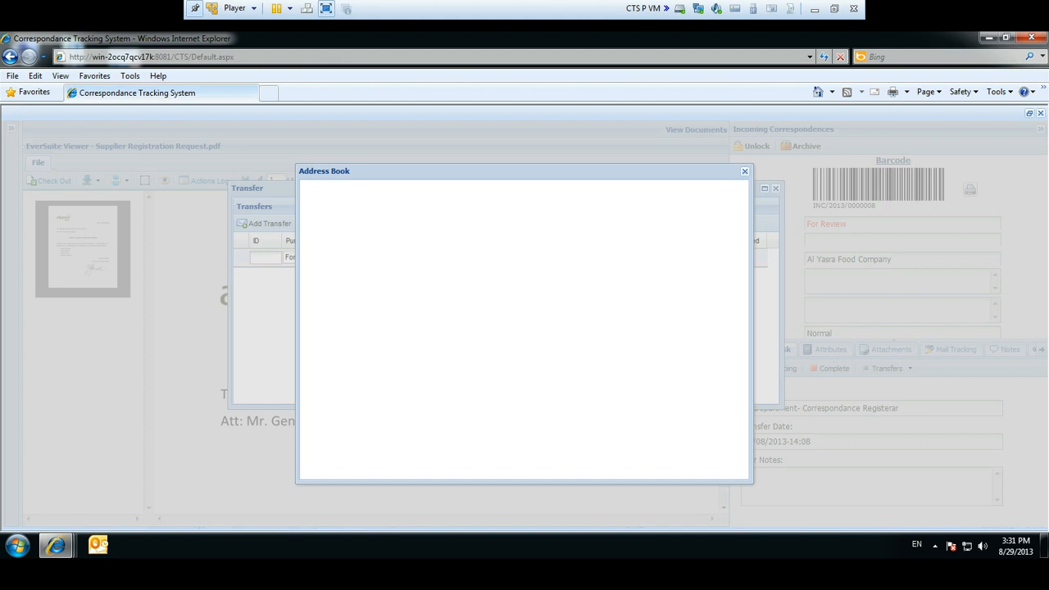
pyautogui.click(374, 207)
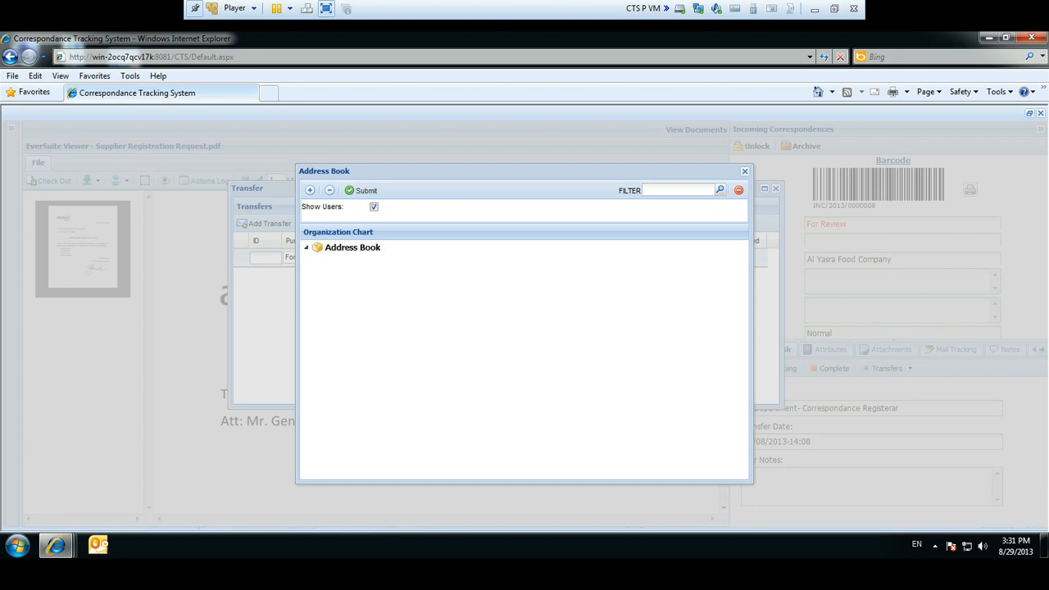
pyautogui.click(317, 263)
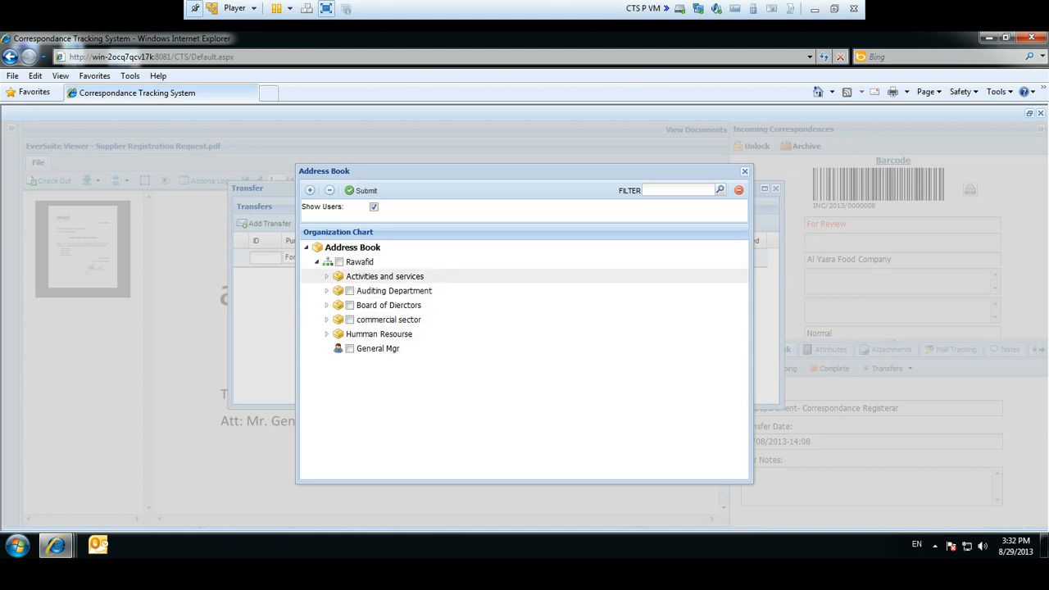
pyautogui.click(326, 305)
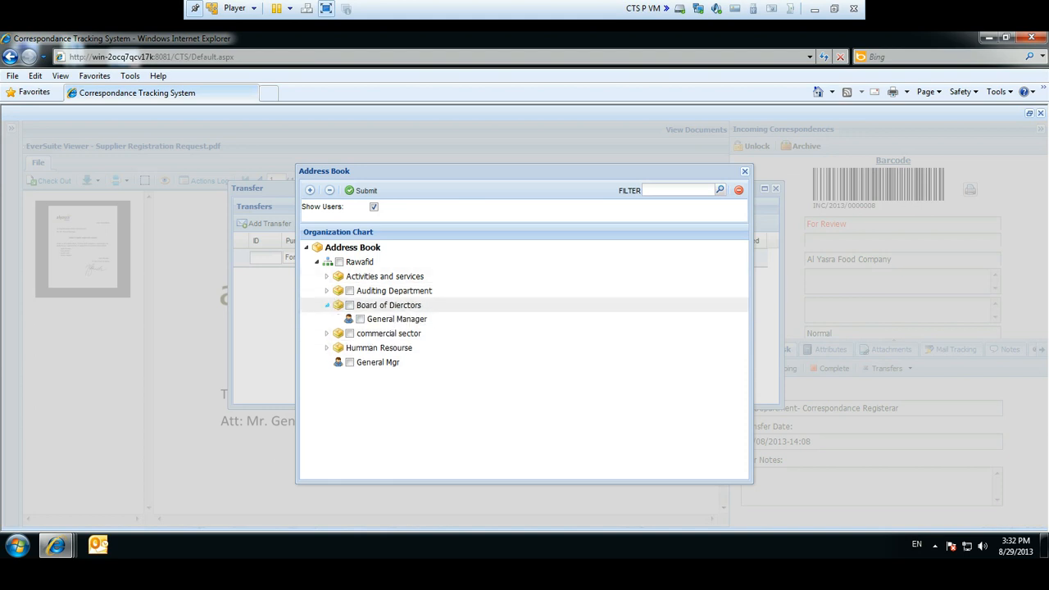
pyautogui.click(359, 320)
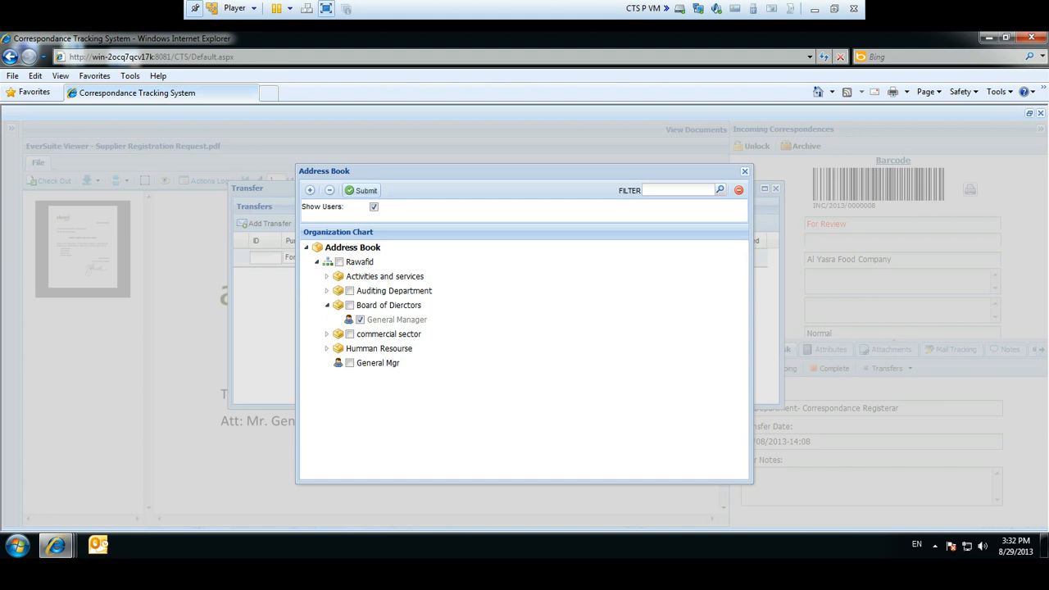
pyautogui.click(362, 191)
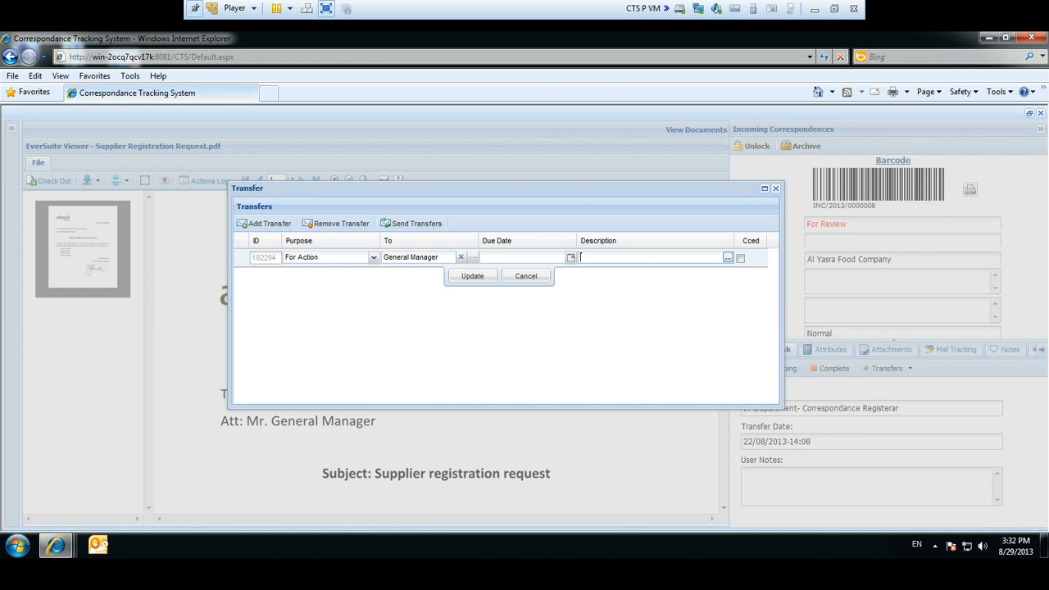
# Enter "Supplier request" as the transfer's description, save the entry and send the transfer
pyautogui.write('Supplier request')
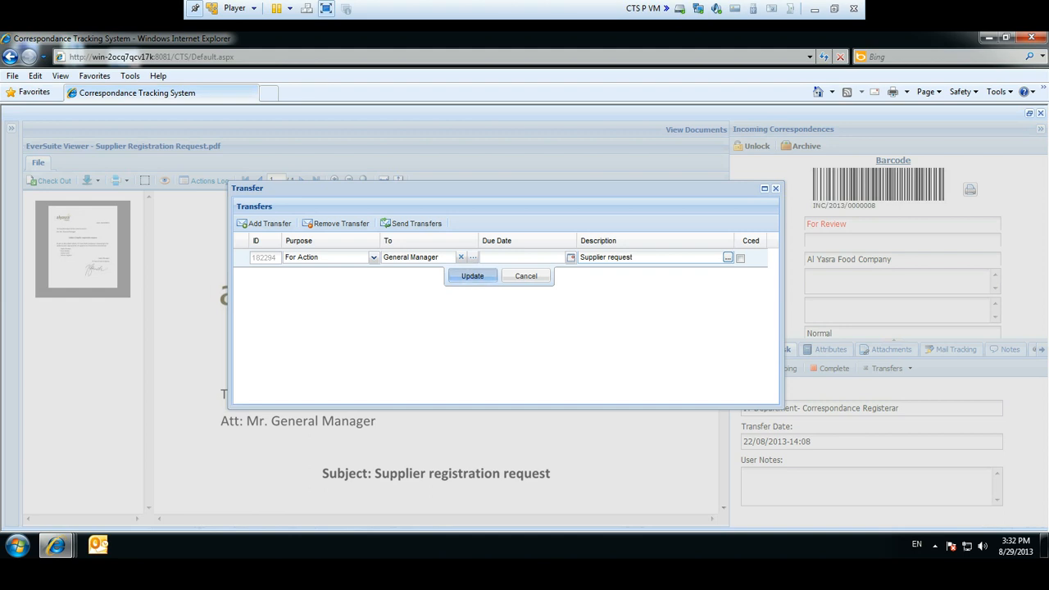
pyautogui.press('Return')
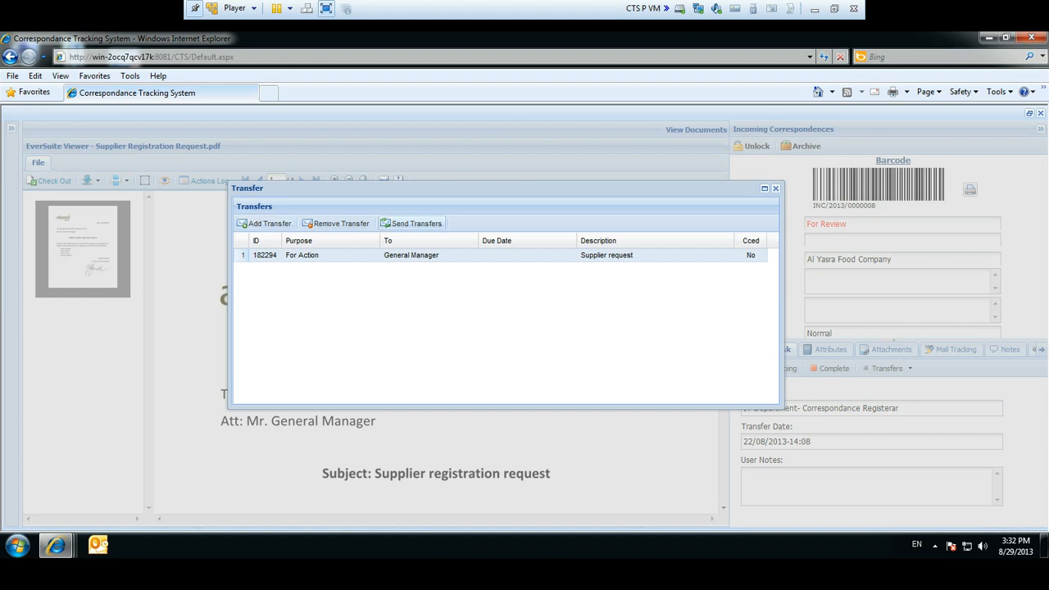
pyautogui.click(412, 223)
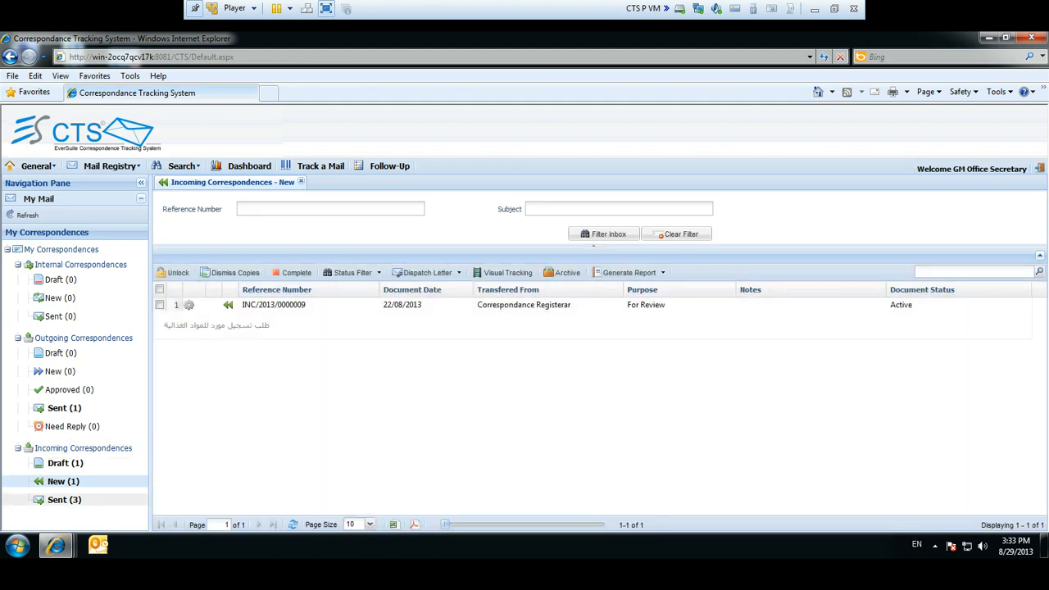
# Check the transferred supplier registration request among the sent incoming correspondences, and minimize the secretary's window
pyautogui.click(64, 499)
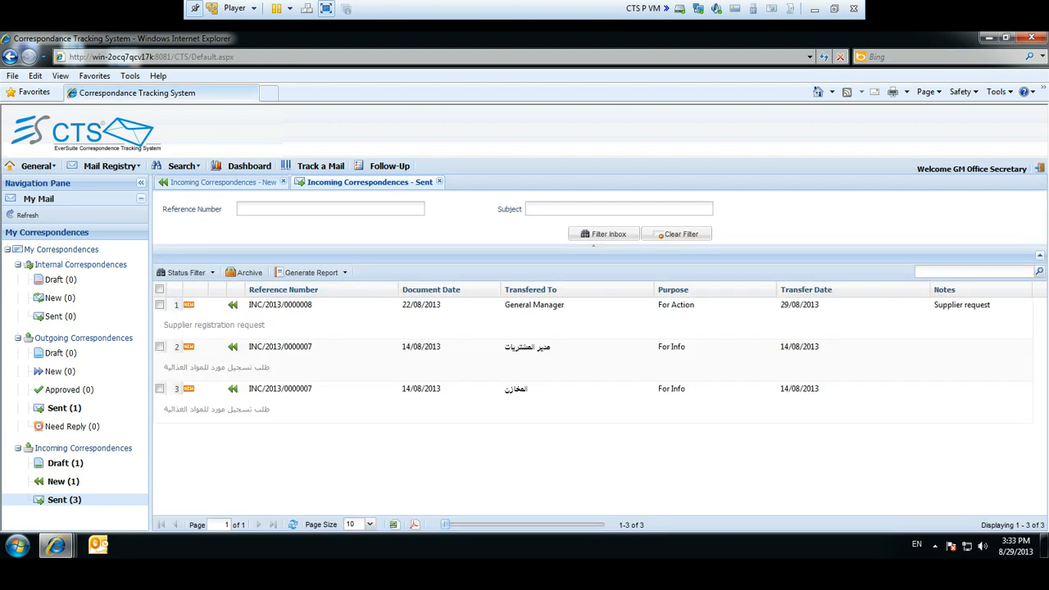
pyautogui.moveTo(164, 325); pyautogui.dragTo(268, 324)
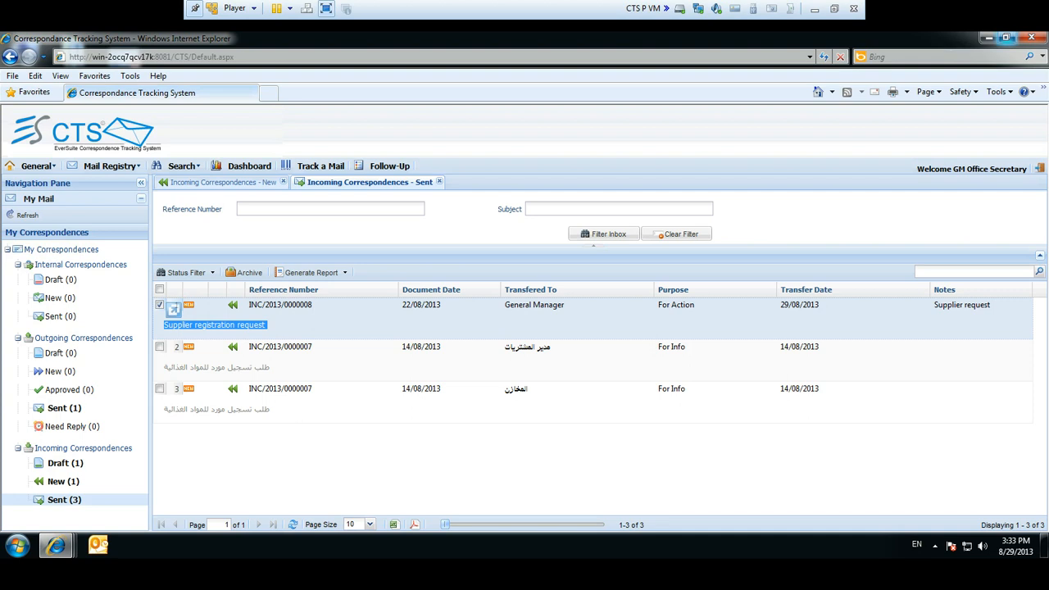
pyautogui.click(989, 37)
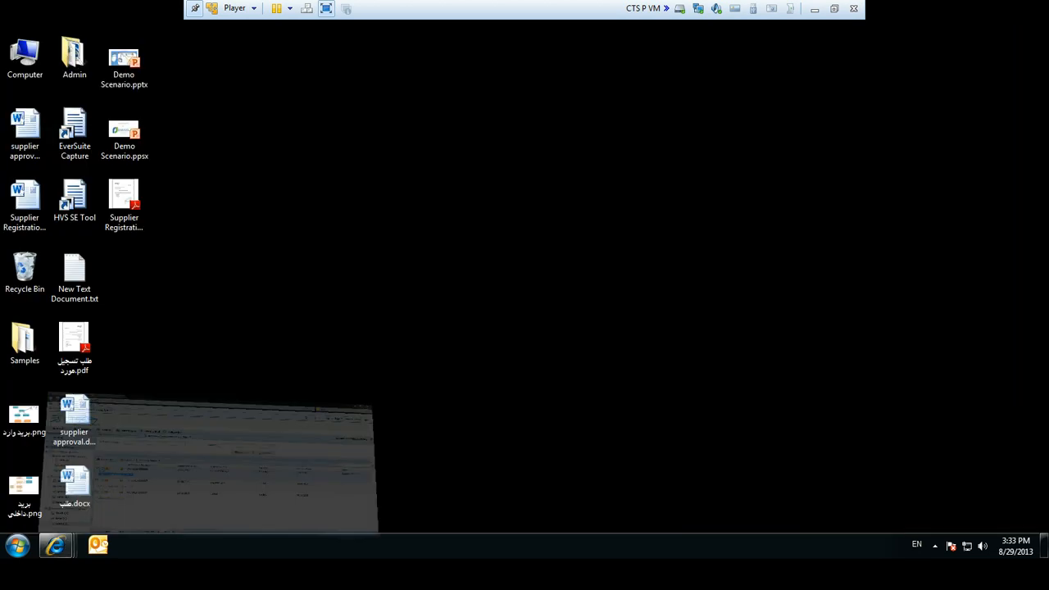
# Switch to the General Manager's browser window and reload that account's mailbox
pyautogui.moveTo(55, 546)
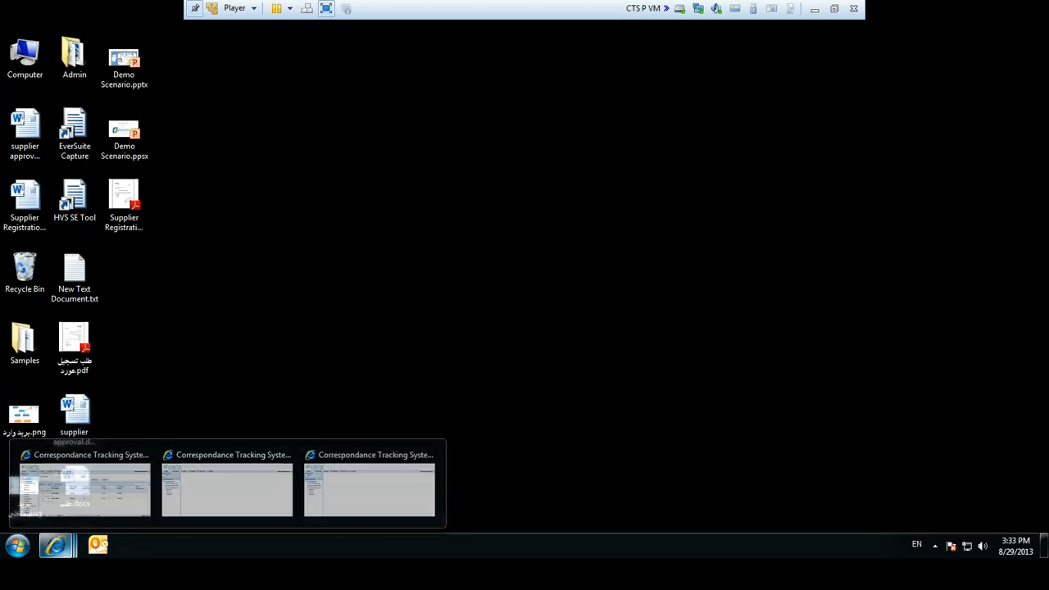
pyautogui.click(227, 488)
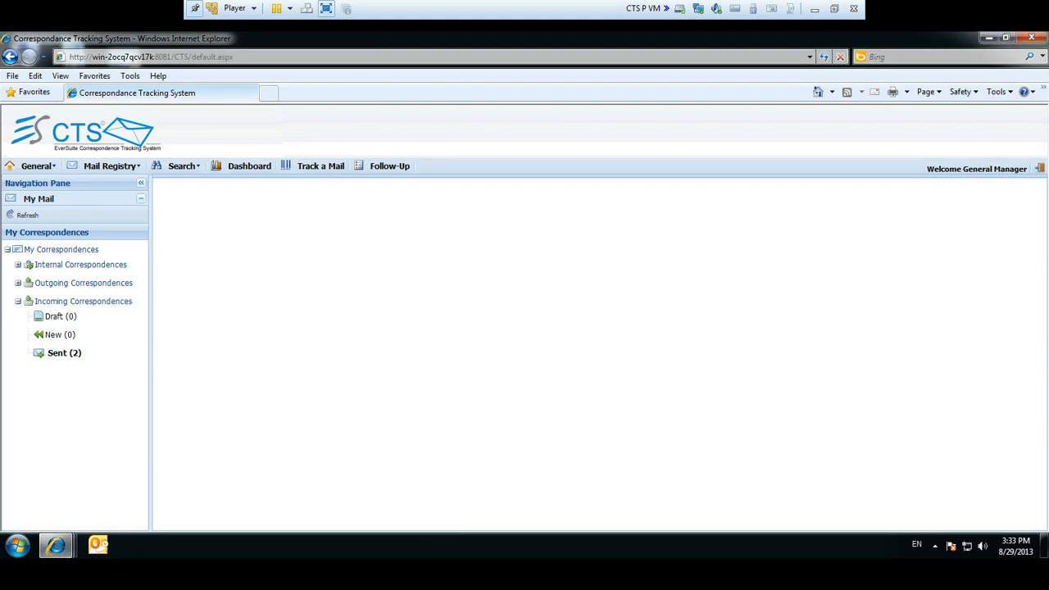
pyautogui.moveTo(963, 169); pyautogui.dragTo(1027, 169)
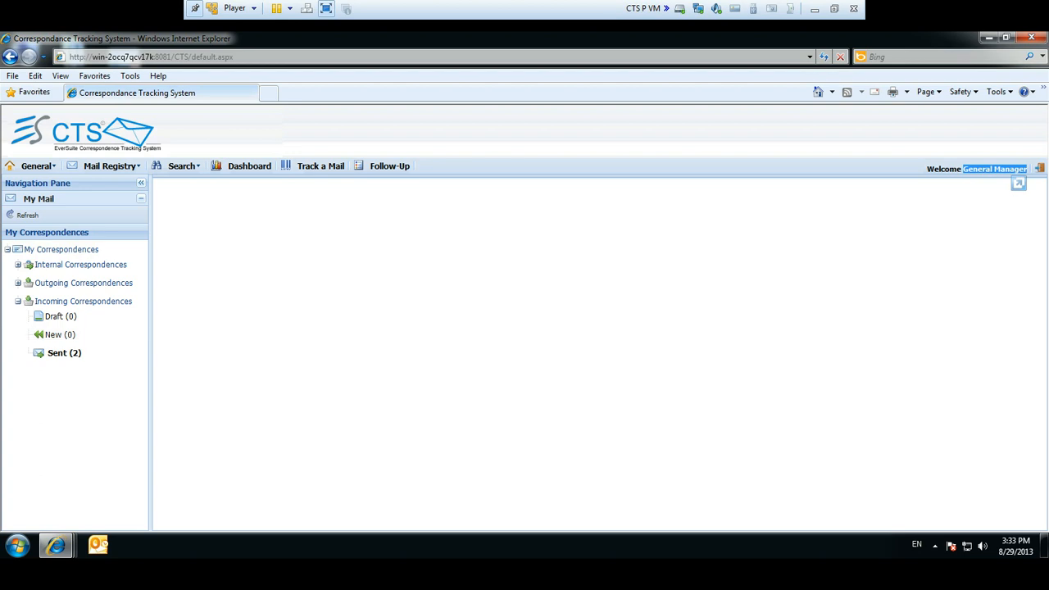
pyautogui.click(1040, 168)
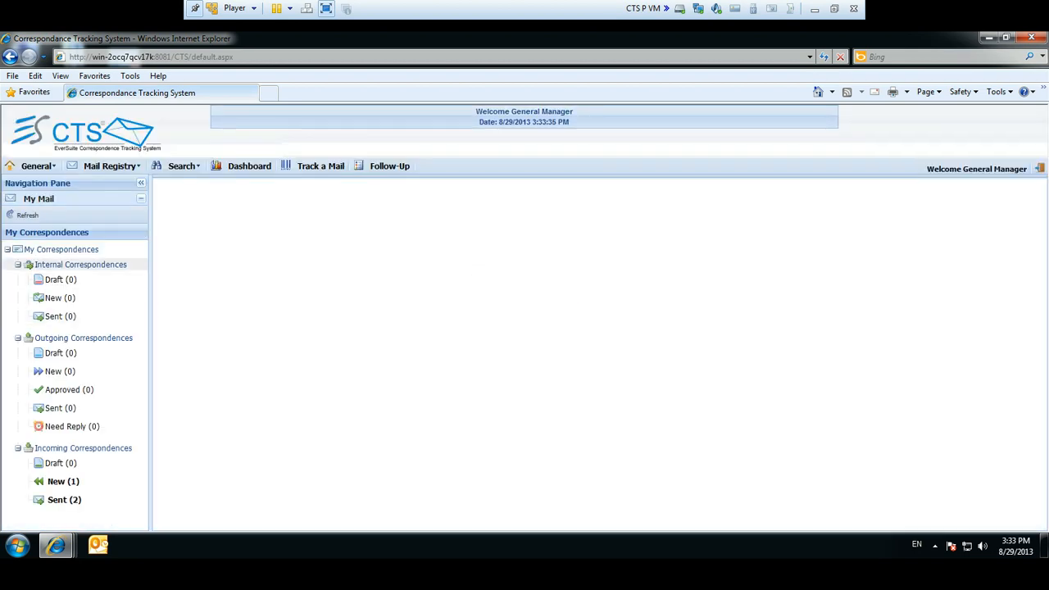
# Collapse the internal and outgoing folders and open the supplier registration request from the General Manager's new incoming correspondences
pyautogui.click(17, 265)
pyautogui.click(17, 283)
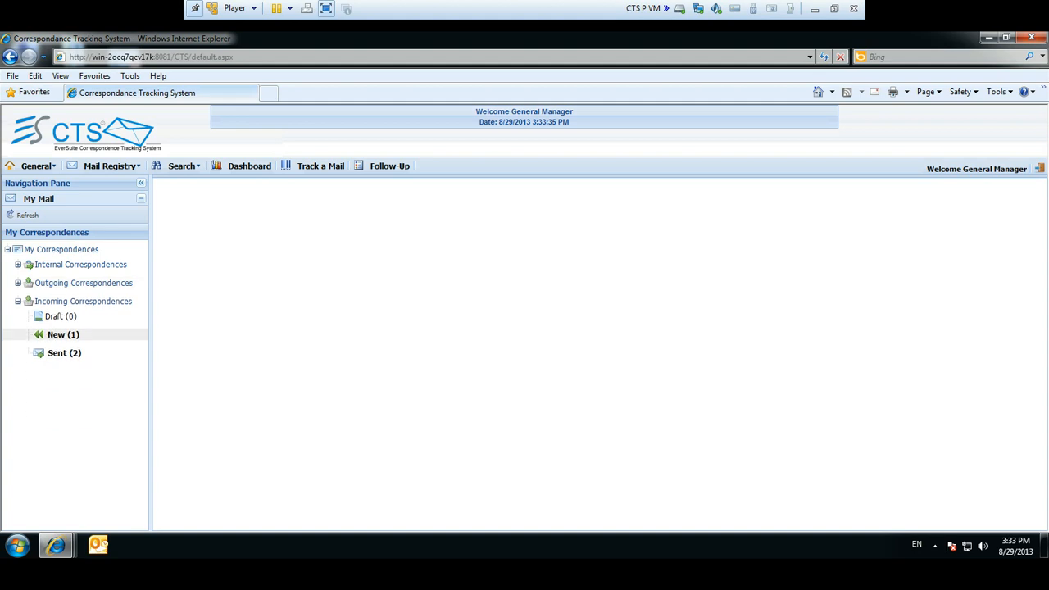
pyautogui.click(63, 335)
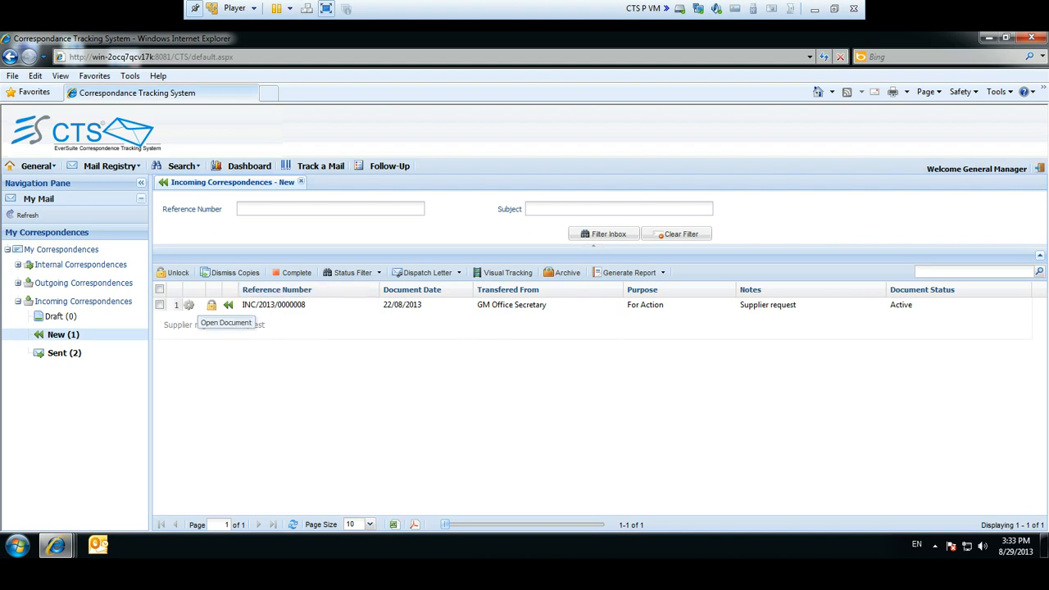
pyautogui.click(212, 305)
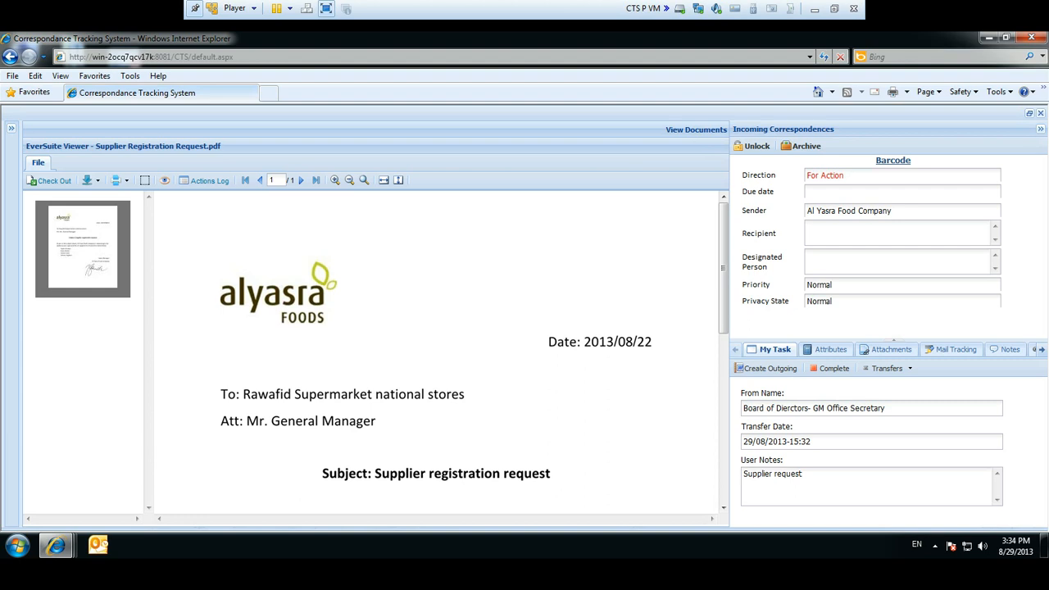
# Add a non-private note reading "Please review and send feedback" to the supplier registration request, and expand the saved note
pyautogui.click(1008, 349)
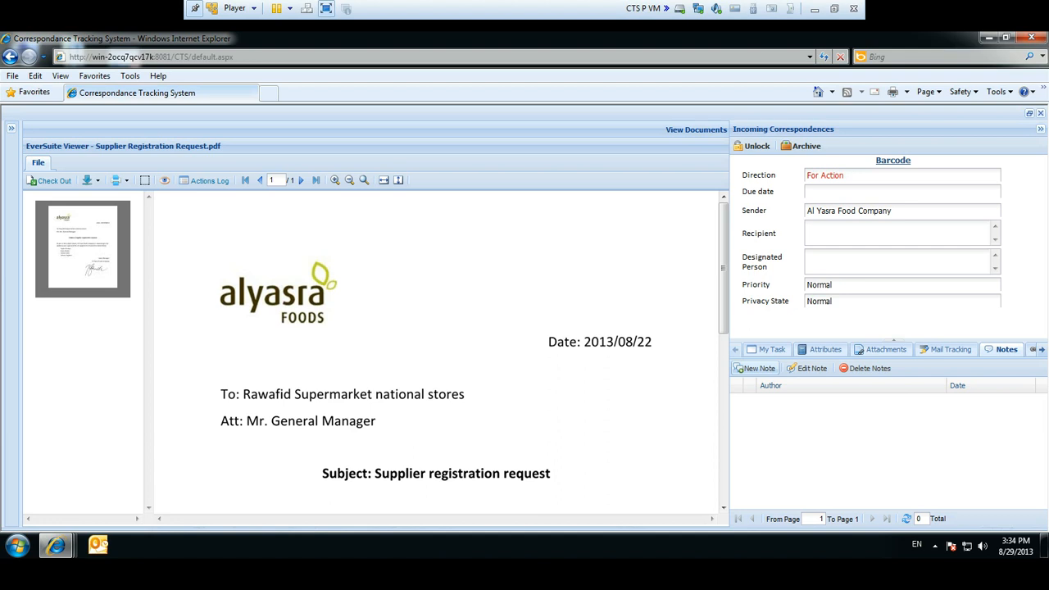
pyautogui.click(754, 368)
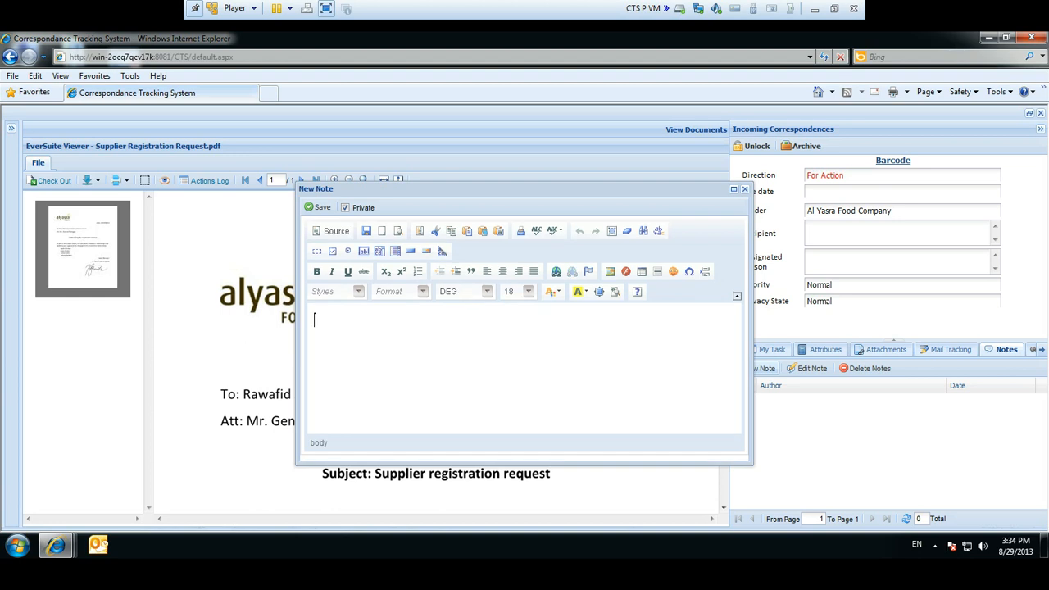
pyautogui.write('Please review ')
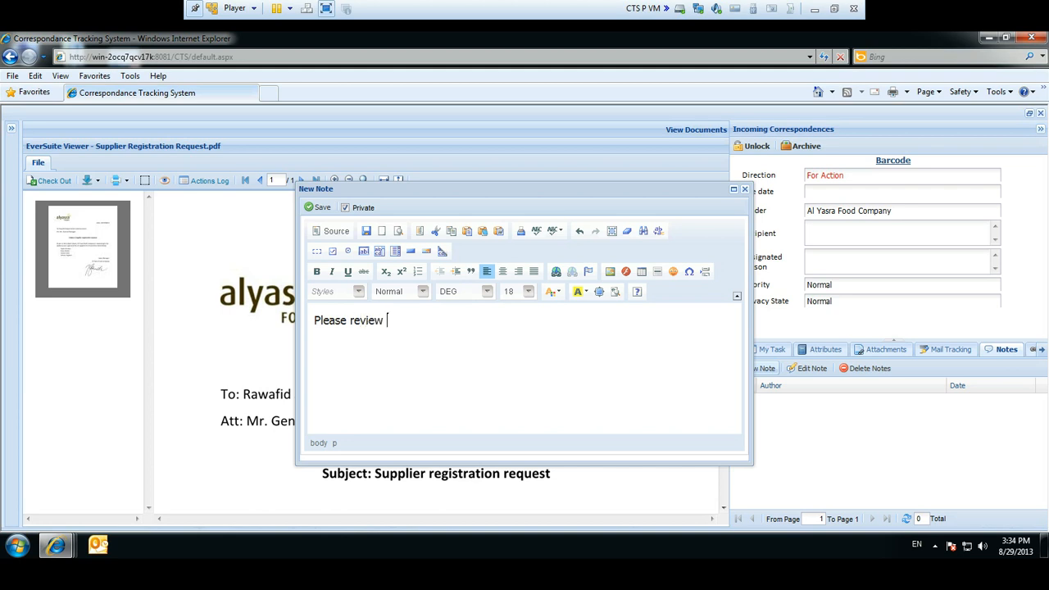
pyautogui.write('and send feedback')
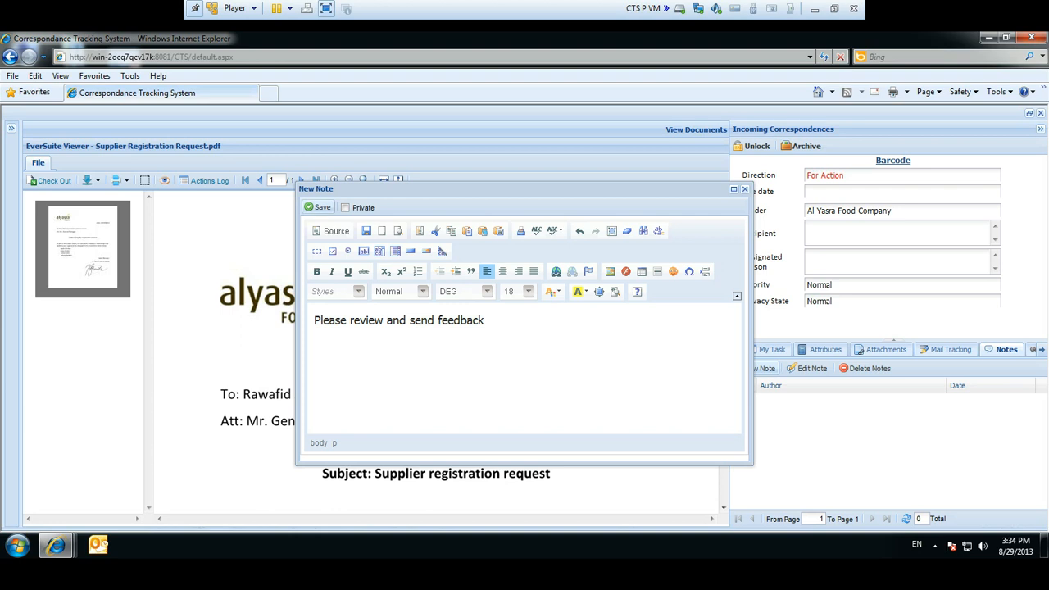
pyautogui.click(317, 207)
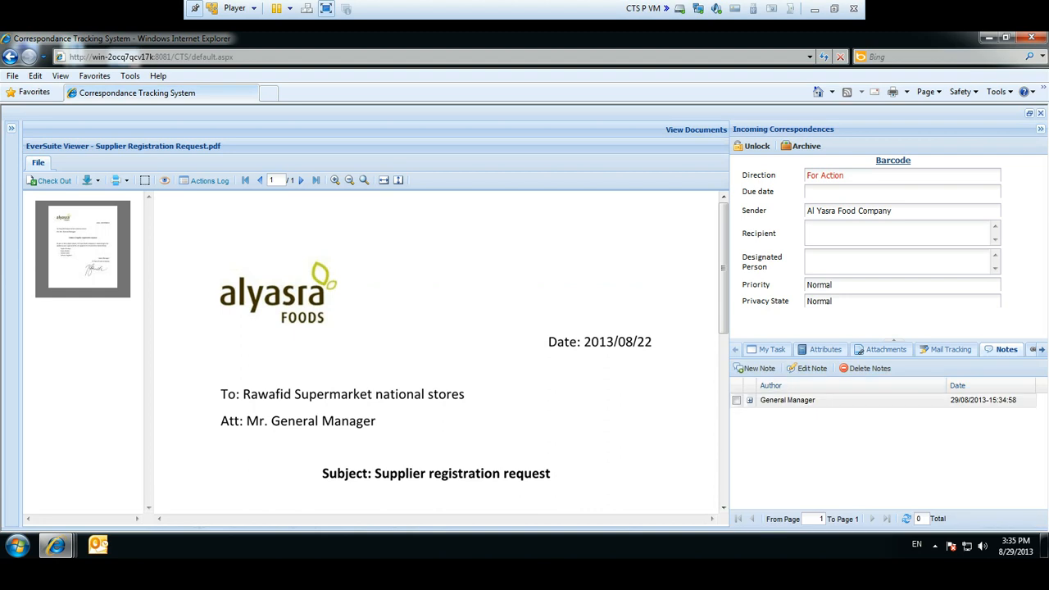
pyautogui.click(749, 400)
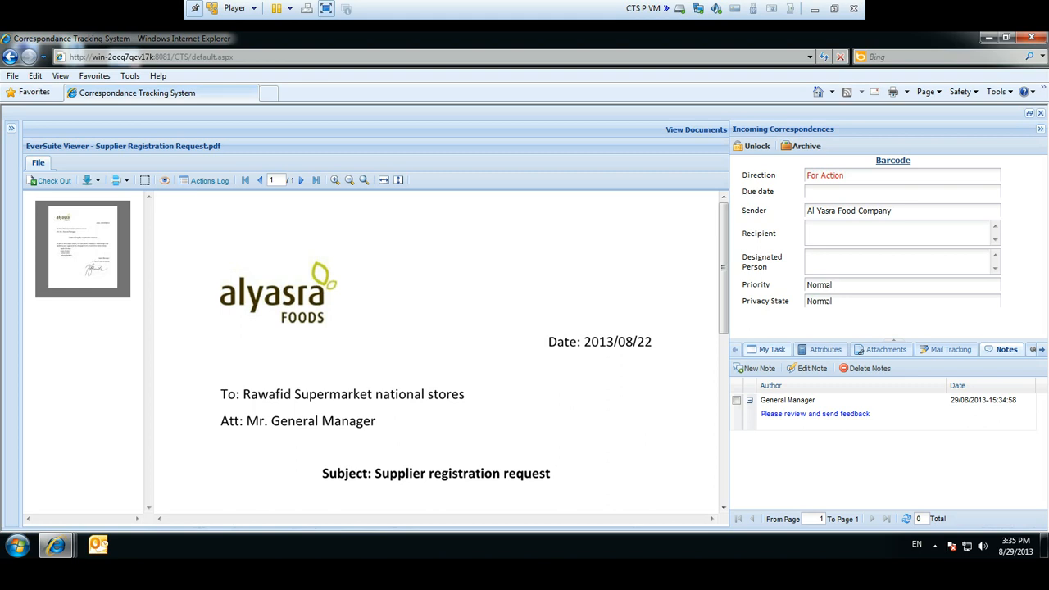
# Add a new transfer for the supplier registration request with the purpose Need Feedback
pyautogui.click(771, 350)
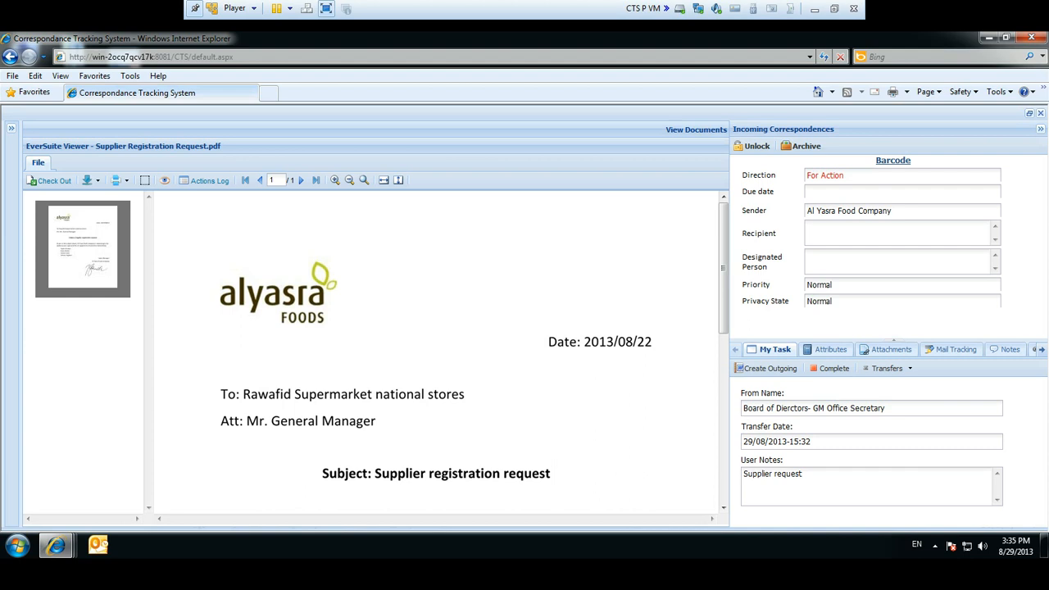
pyautogui.click(910, 368)
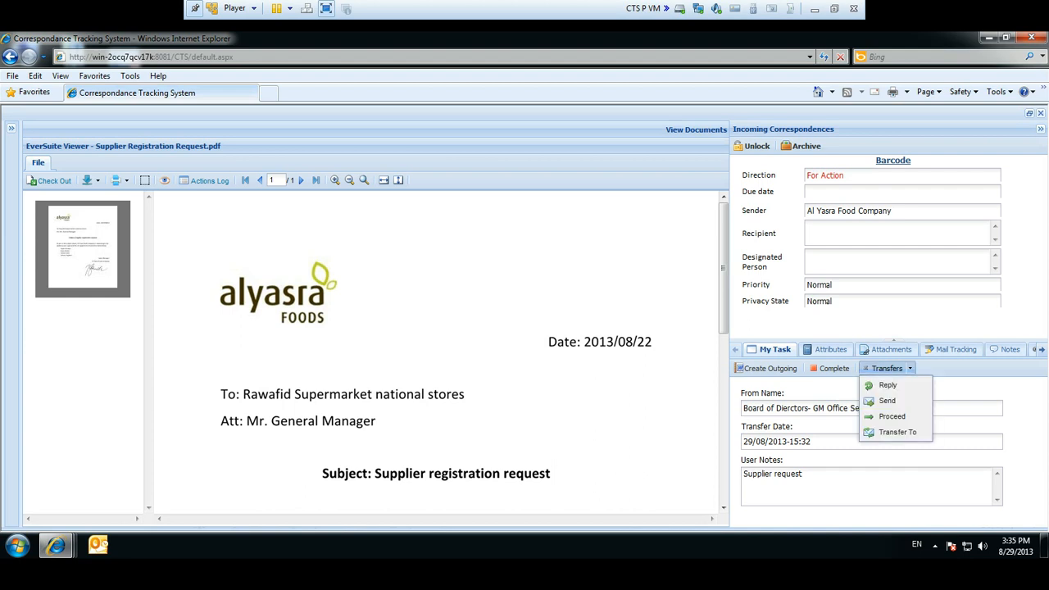
pyautogui.click(895, 432)
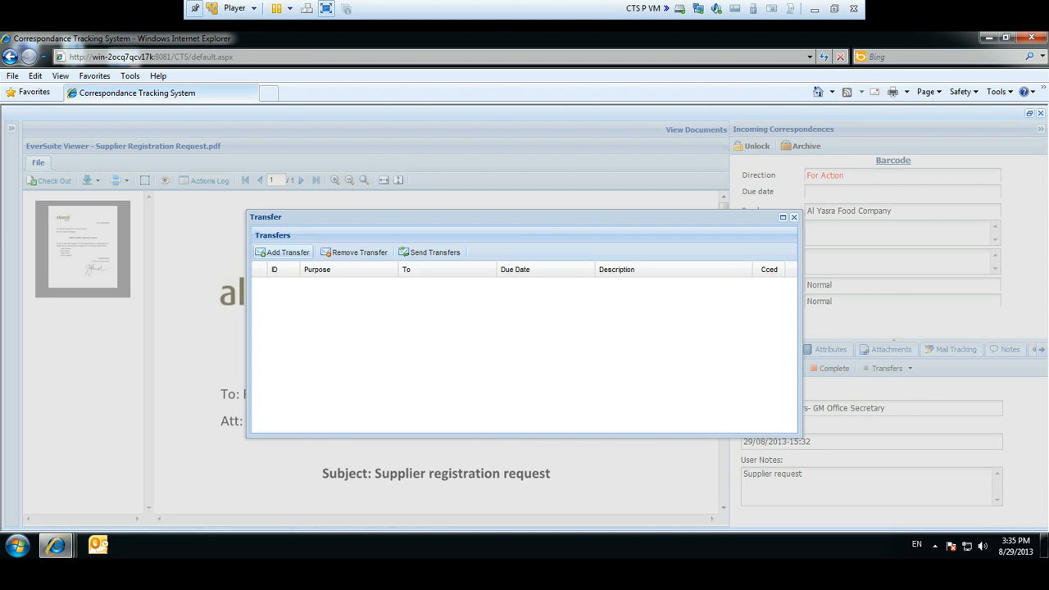
pyautogui.click(283, 251)
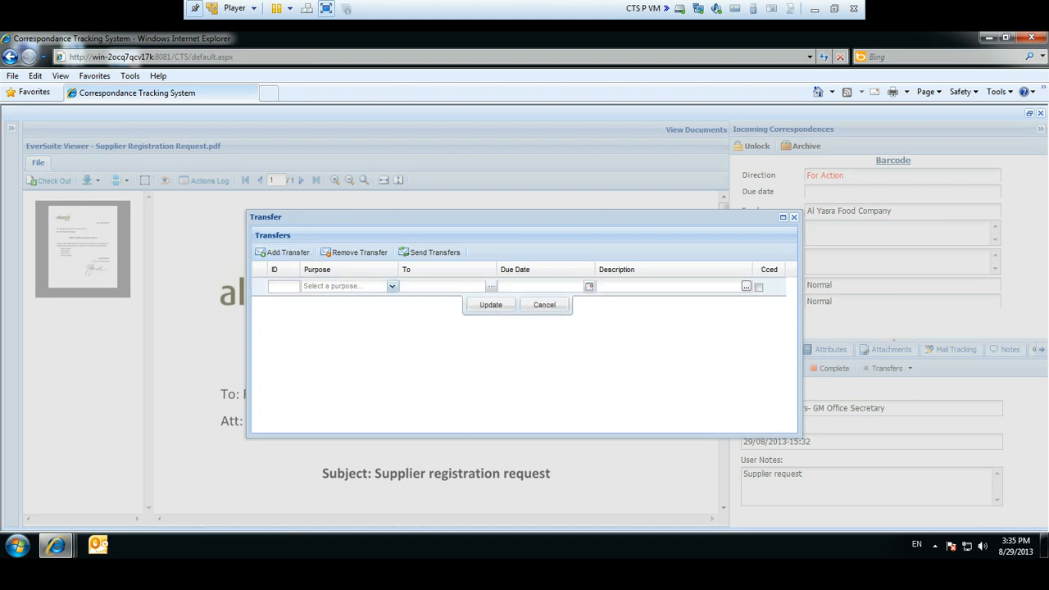
pyautogui.click(391, 286)
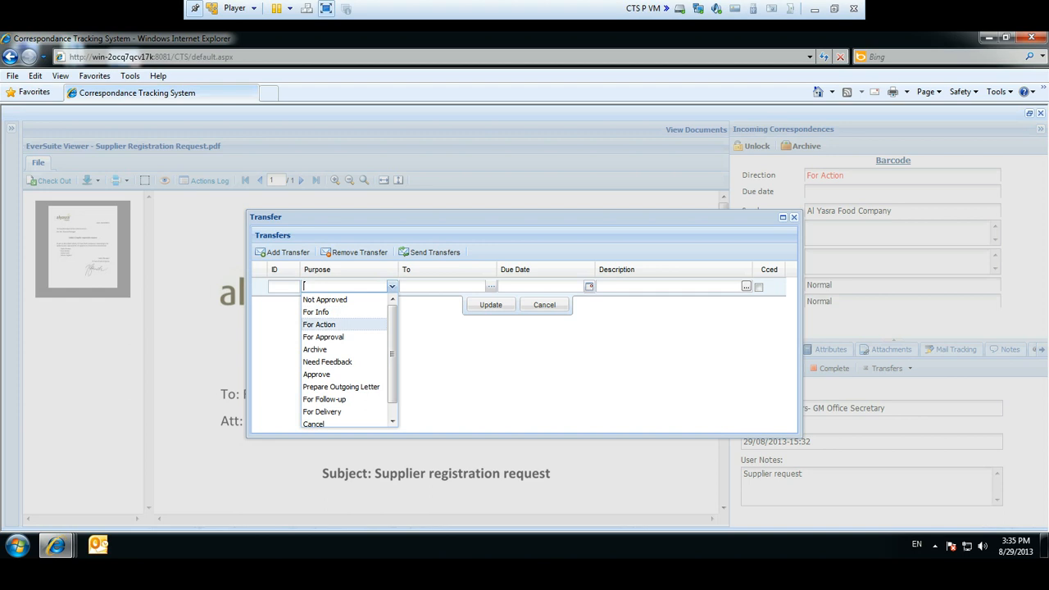
pyautogui.click(328, 361)
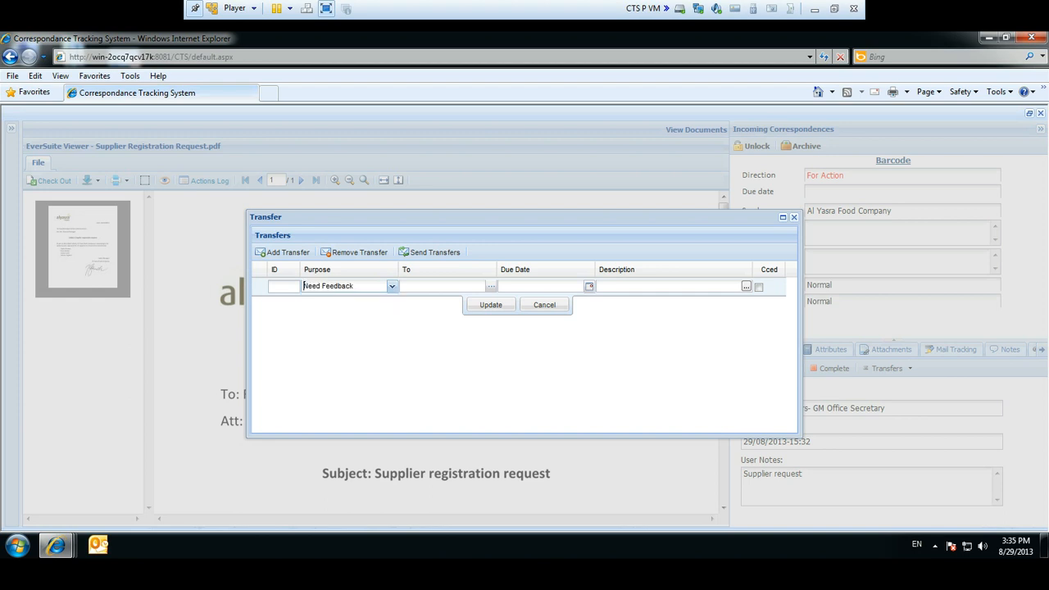
# Choose the Internal Auditor of the Auditing Department under Rawafid as the transfer's recipient, and send the transfer
pyautogui.click(491, 286)
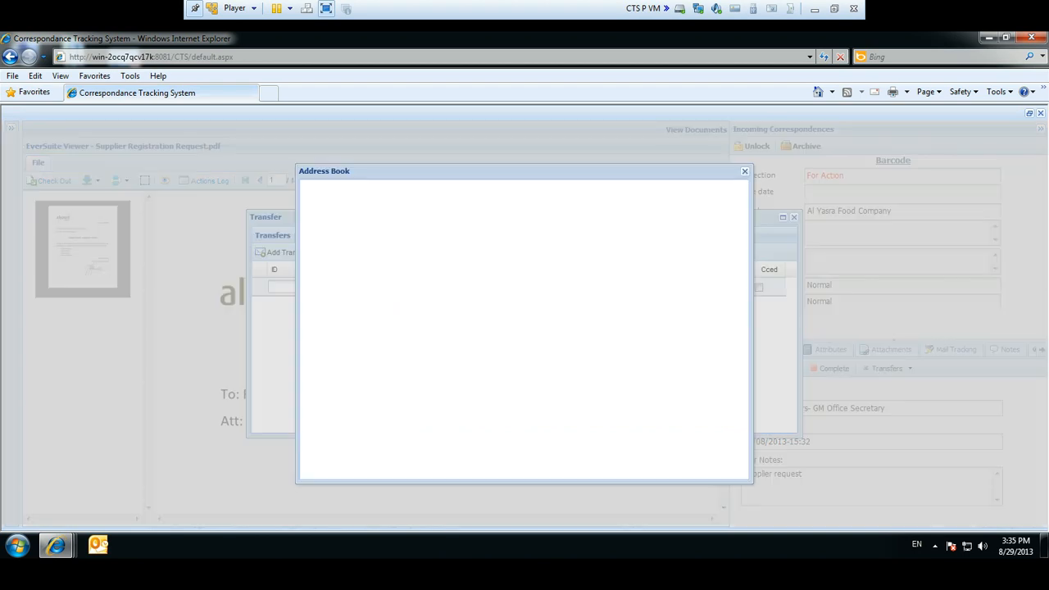
pyautogui.click(374, 207)
pyautogui.click(307, 248)
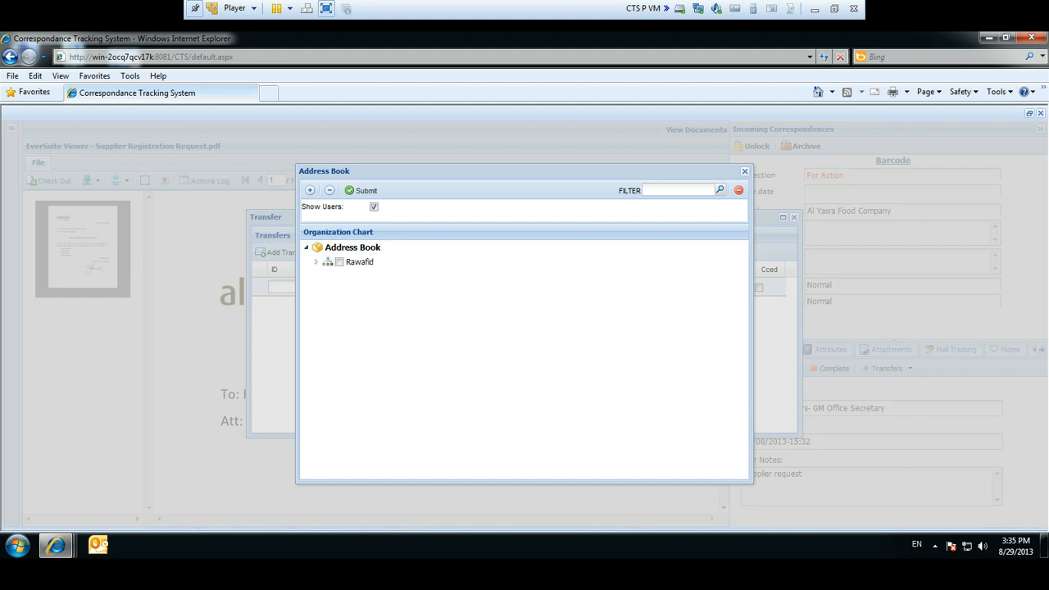
pyautogui.click(317, 263)
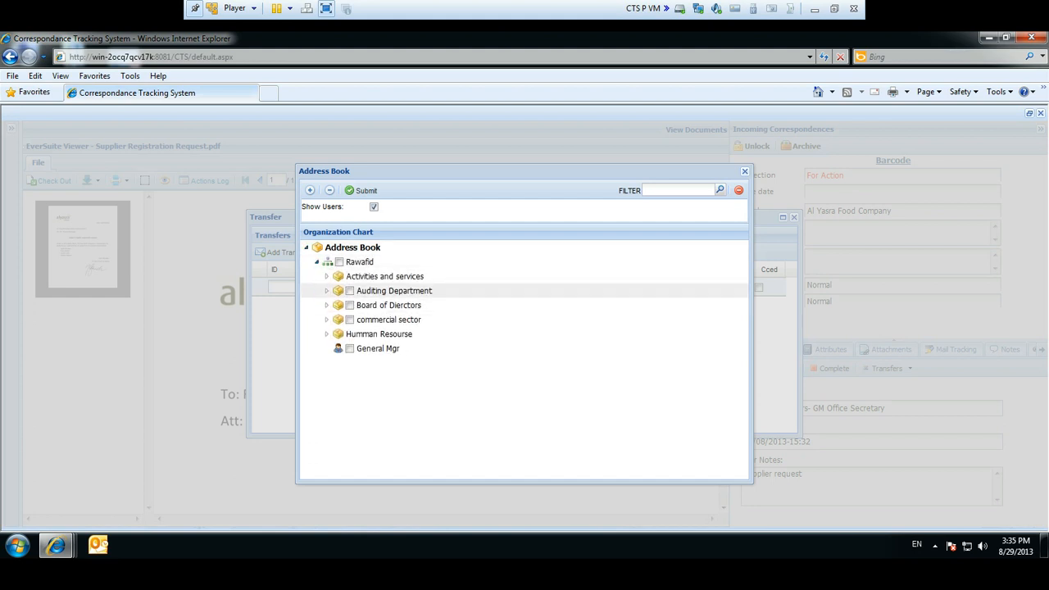
pyautogui.click(327, 291)
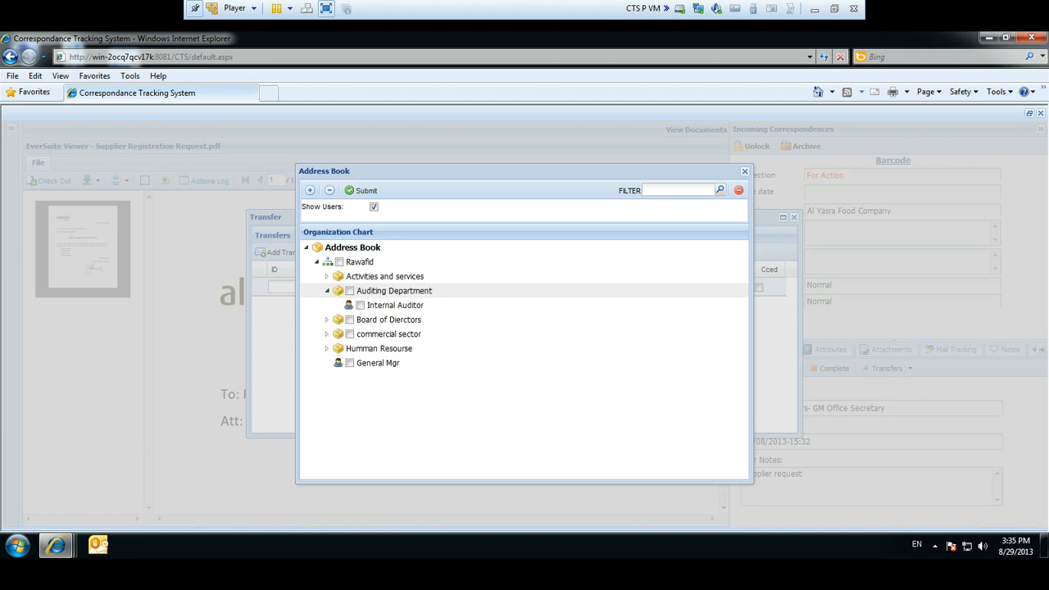
pyautogui.click(360, 305)
pyautogui.click(361, 191)
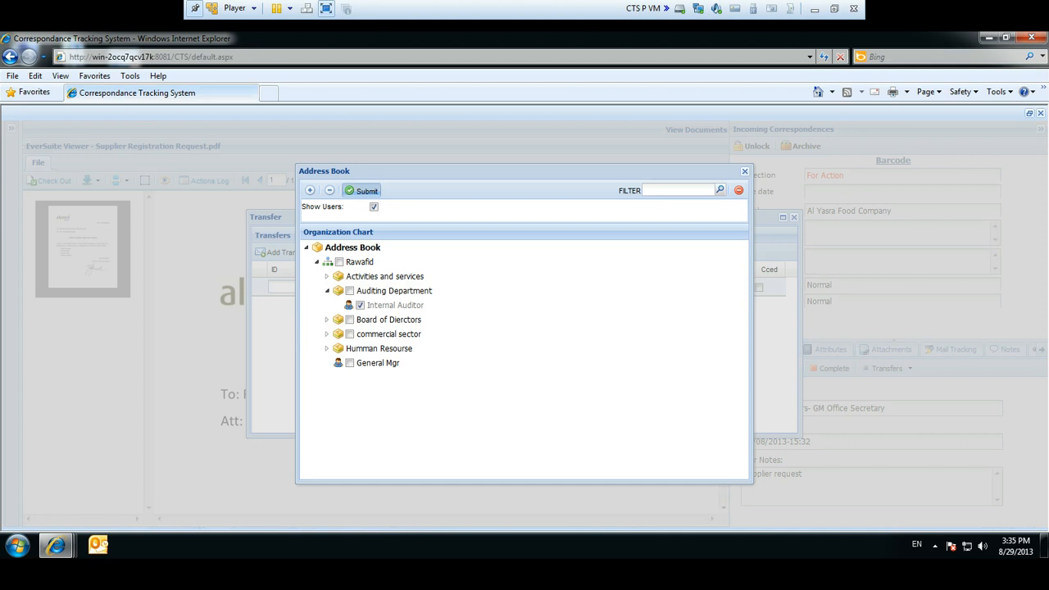
pyautogui.press('Return')
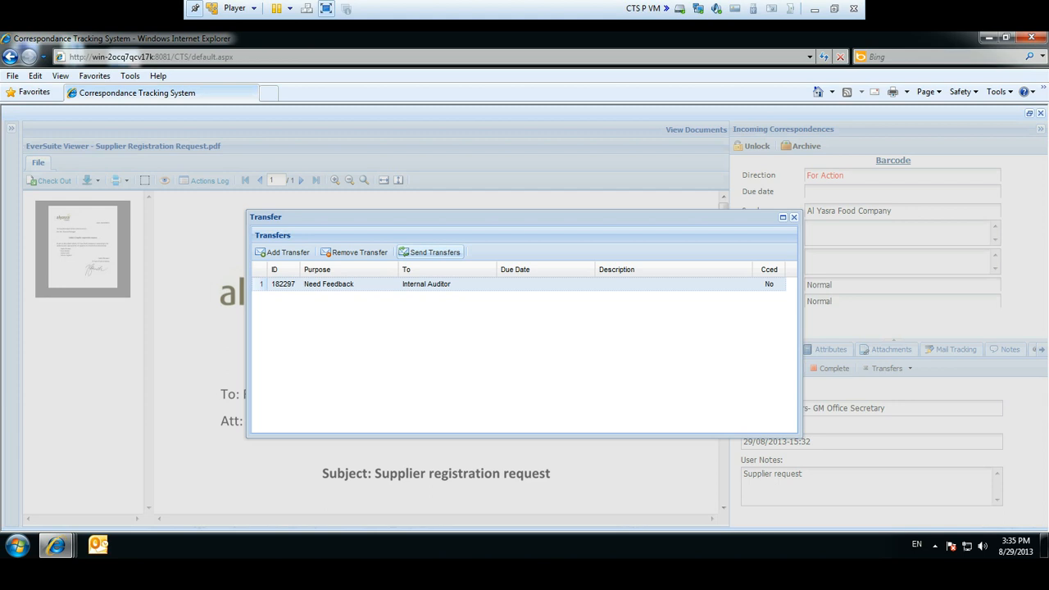
pyautogui.click(430, 252)
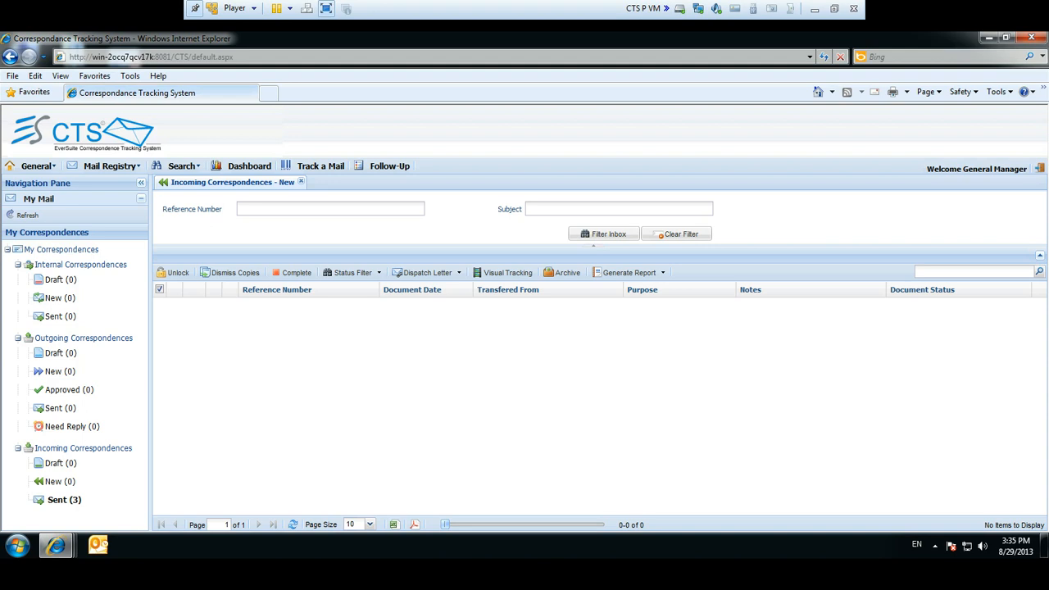
# Minimize the General Manager's window, switch to the Internal Auditor's browser window and reload that mailbox
pyautogui.click(990, 37)
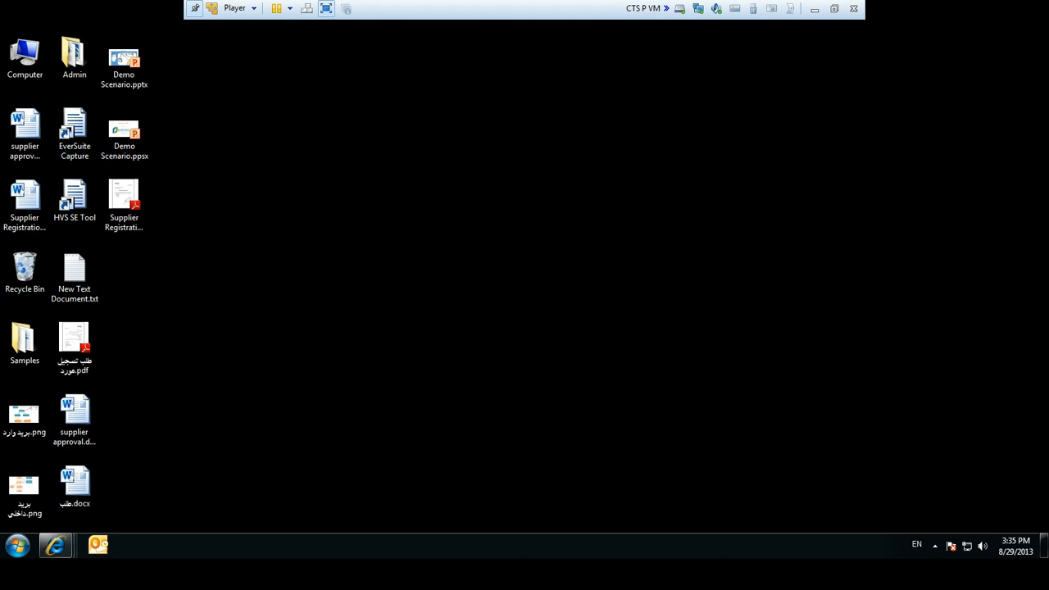
pyautogui.moveTo(56, 545)
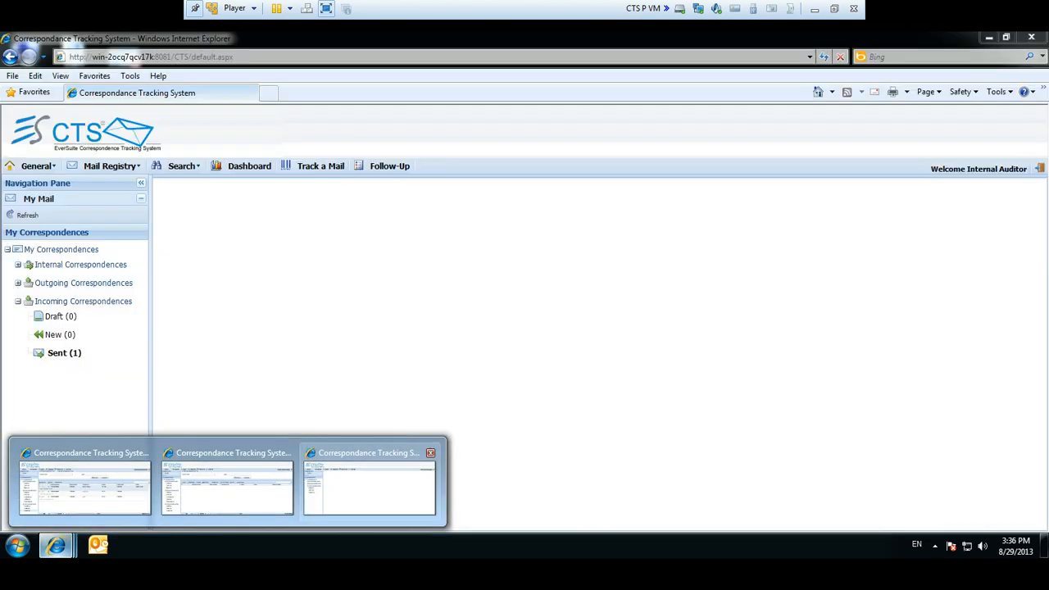
pyautogui.click(369, 488)
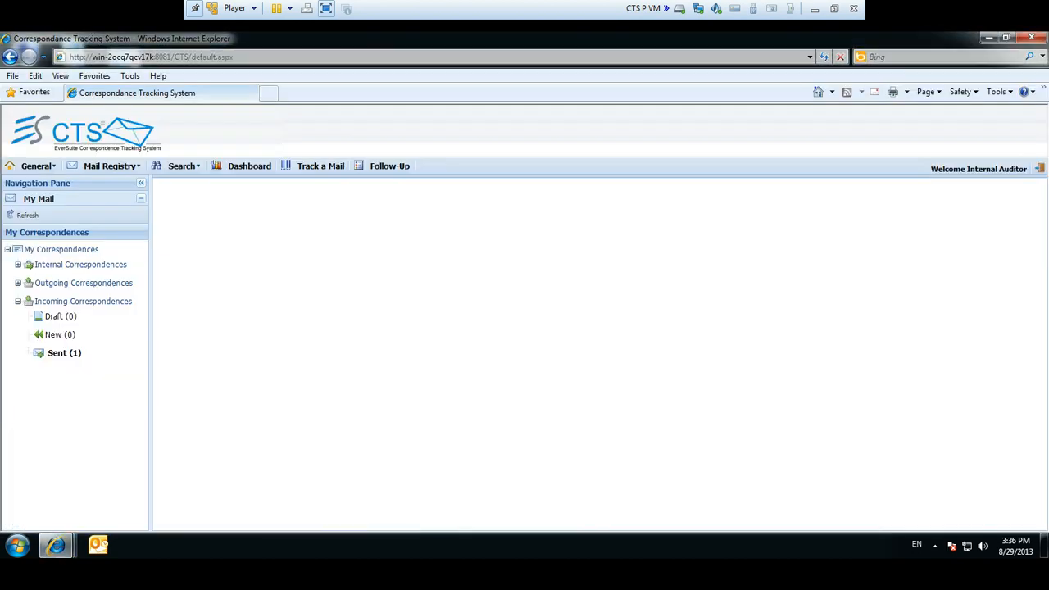
pyautogui.moveTo(966, 168); pyautogui.dragTo(1027, 169)
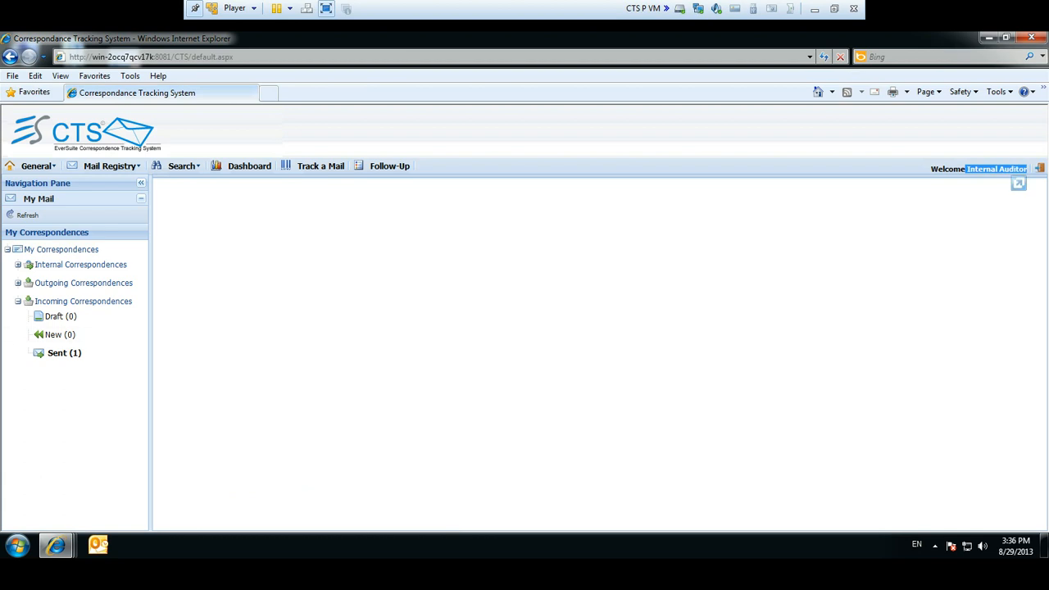
pyautogui.press('F5')
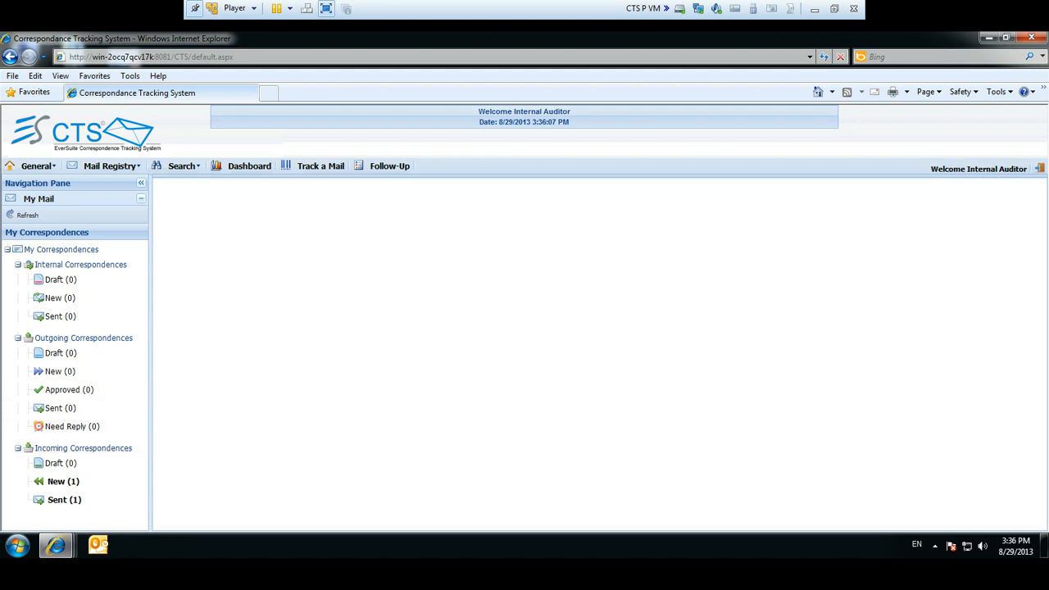
# Collapse the outgoing and internal folders and open the supplier registration request from the Internal Auditor's new incoming correspondences
pyautogui.click(18, 337)
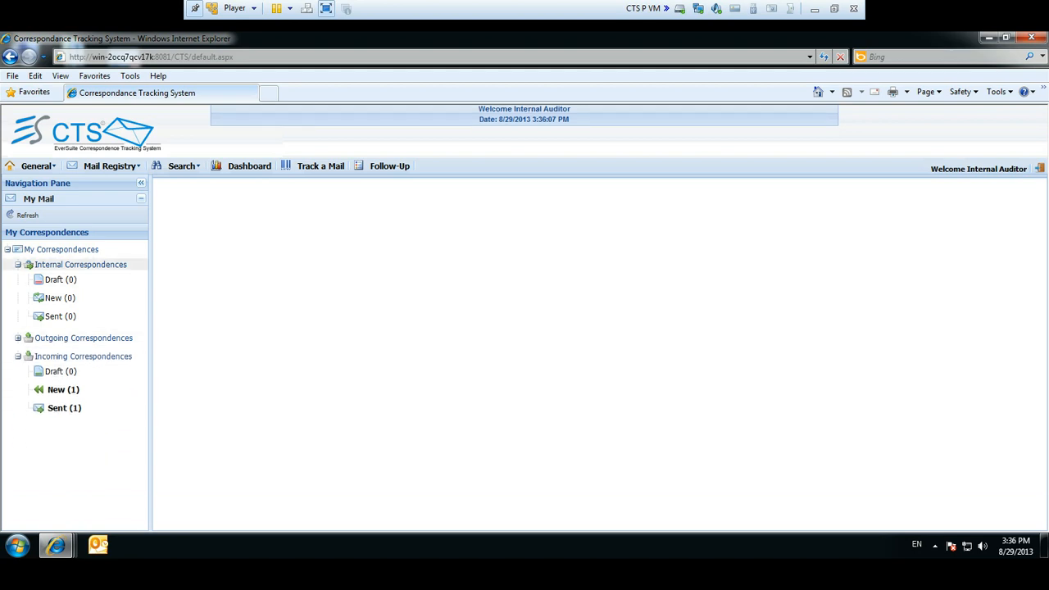
pyautogui.click(18, 265)
pyautogui.click(63, 334)
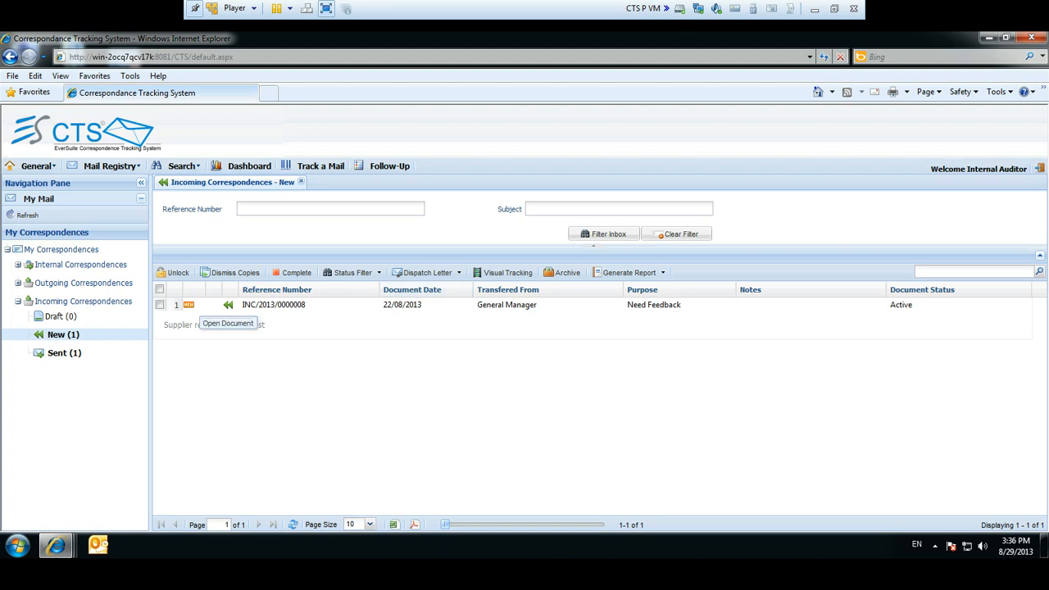
pyautogui.click(228, 305)
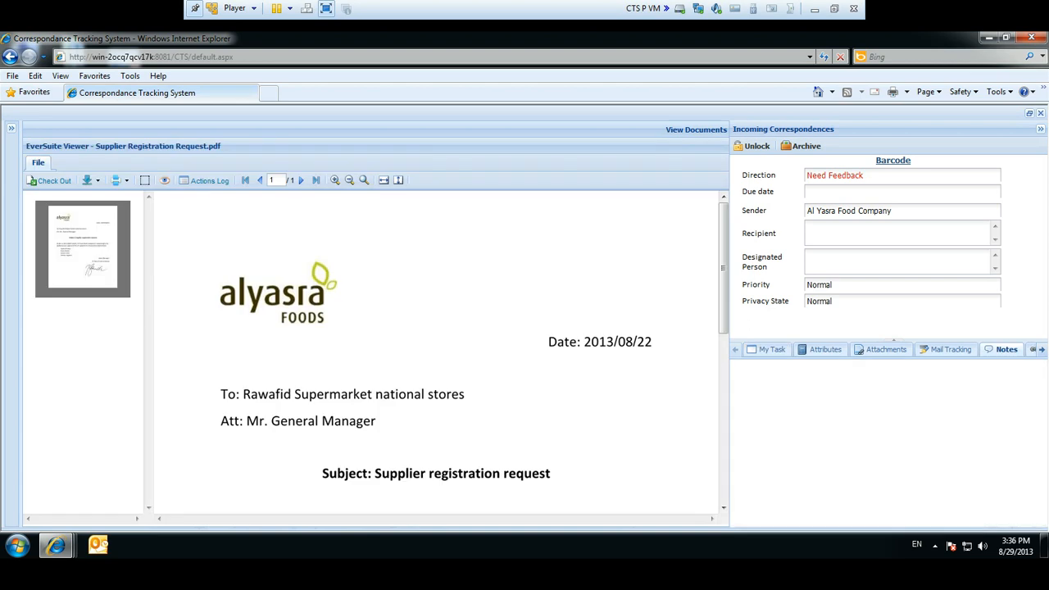
# Read the General Manager's note on the request, and view the correspondence's attachments
pyautogui.click(749, 401)
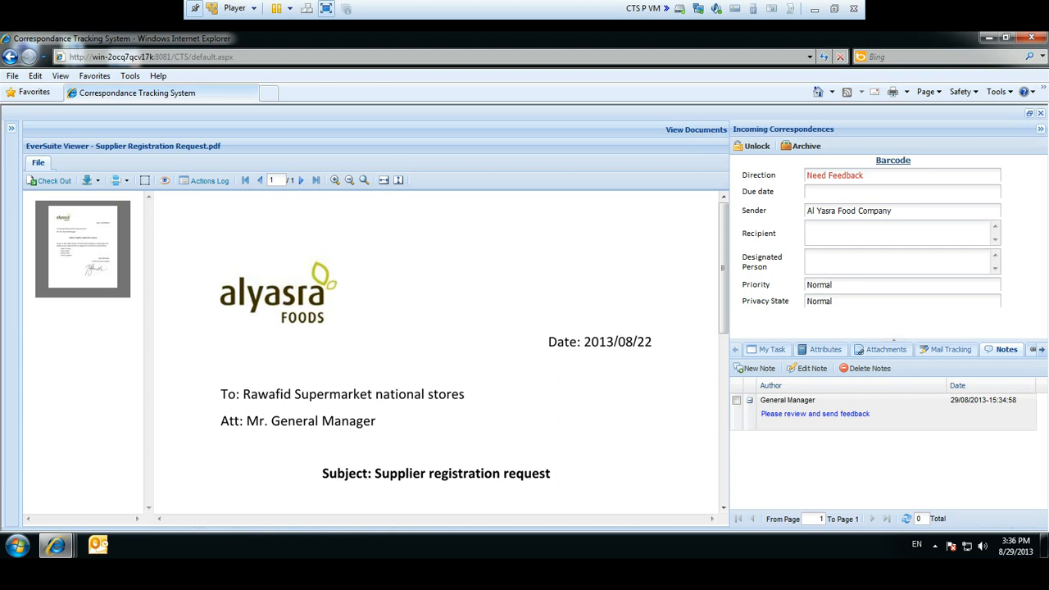
pyautogui.click(750, 401)
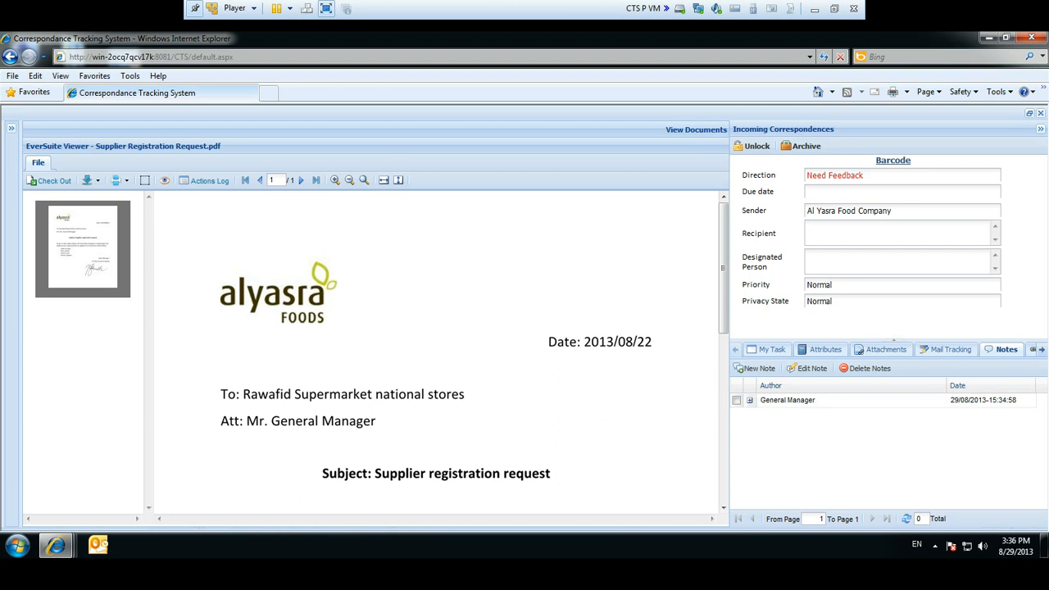
pyautogui.moveTo(723, 262)
pyautogui.mouseDown()
pyautogui.moveTo(723, 415)
pyautogui.moveTo(723, 260)
pyautogui.mouseUp()
pyautogui.click(886, 349)
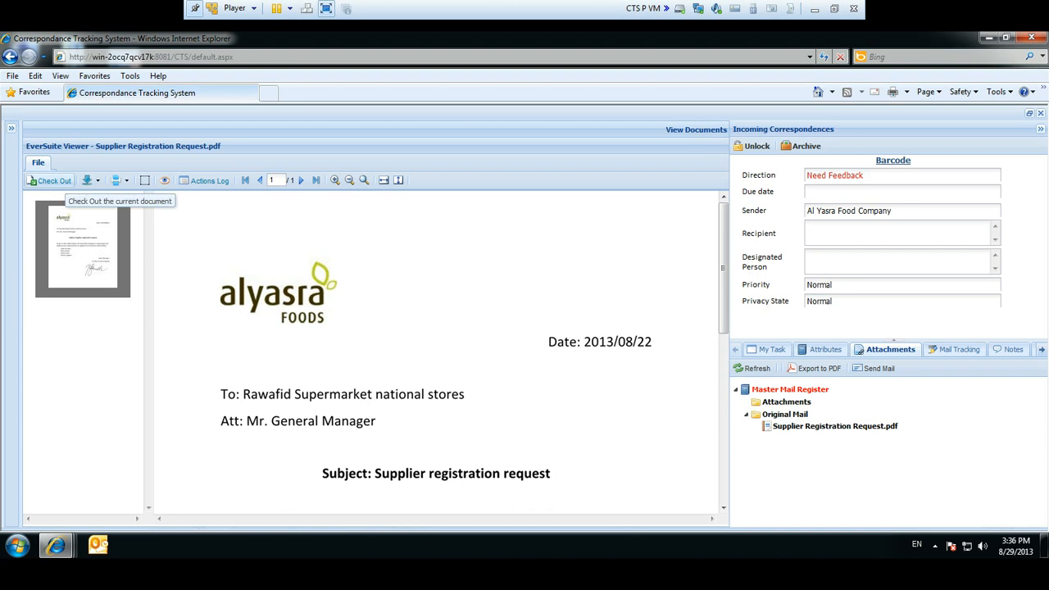
# Check out Supplier Registration Request.pdf and place a Reviewed stamp on the letter, above the date
pyautogui.click(51, 181)
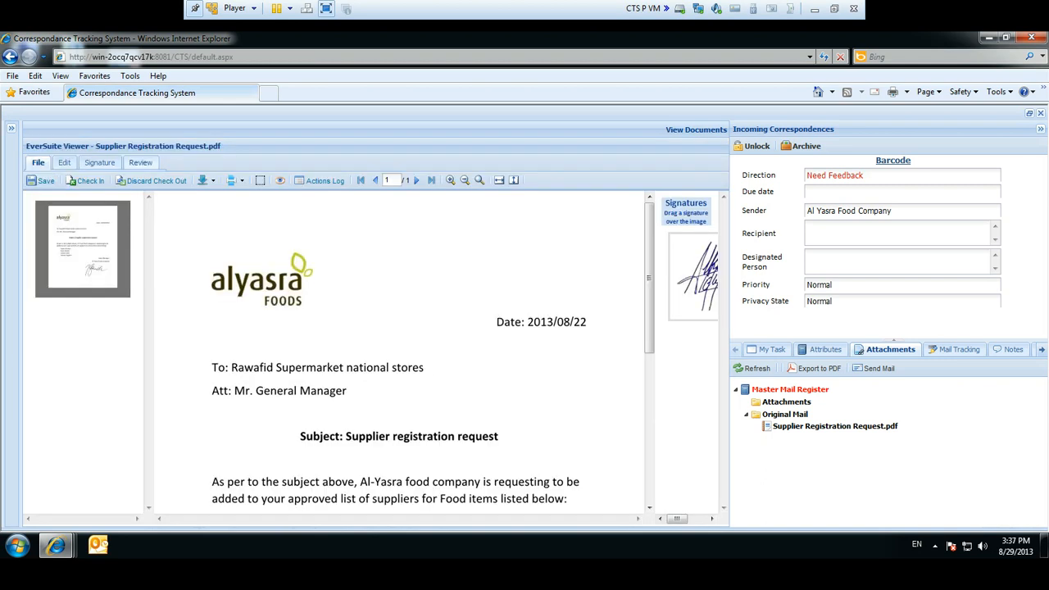
pyautogui.click(140, 162)
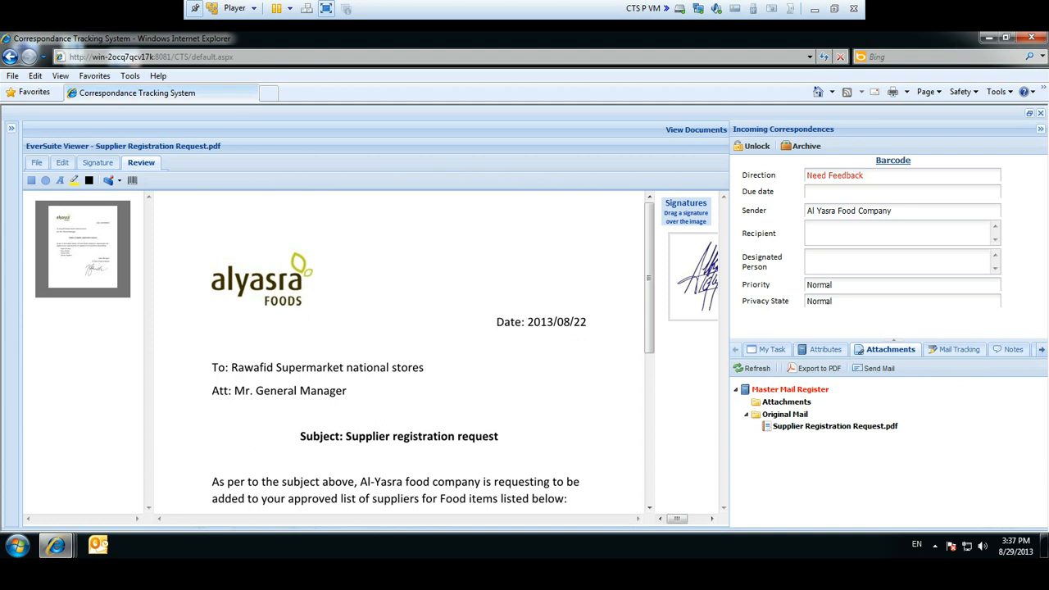
pyautogui.click(119, 181)
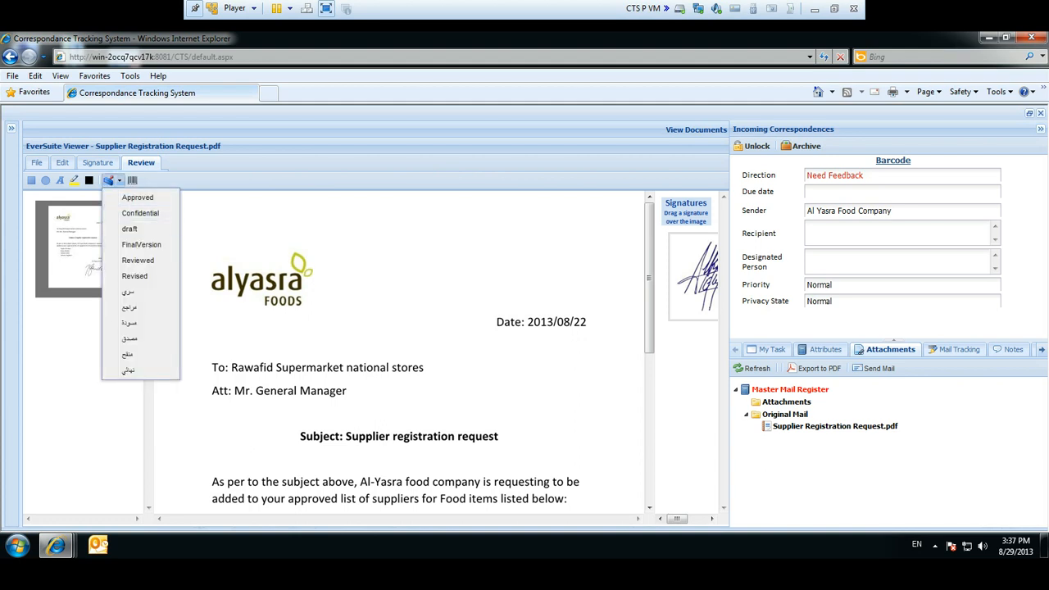
pyautogui.click(138, 259)
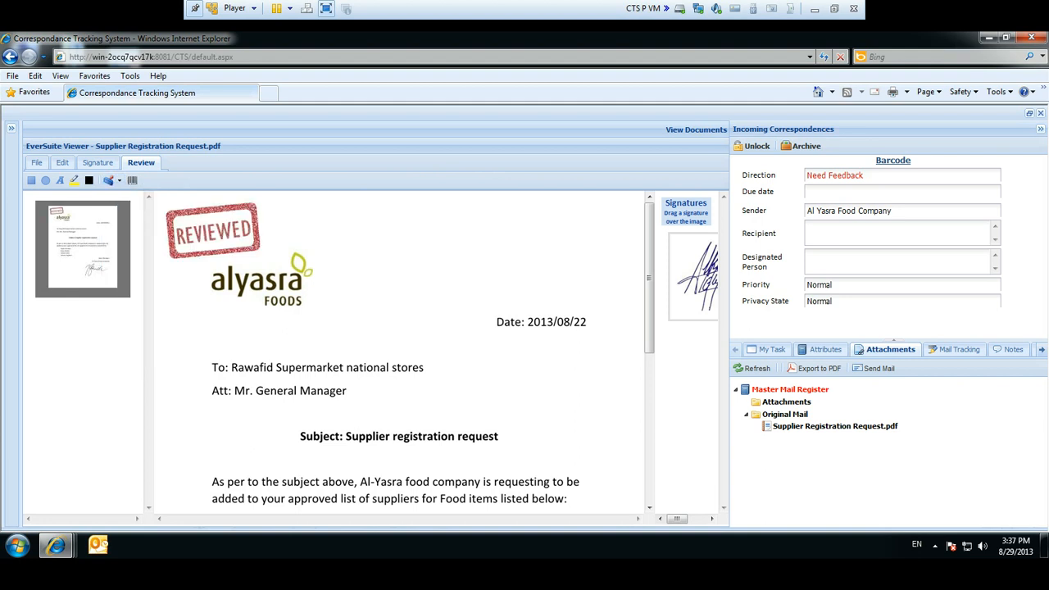
pyautogui.moveTo(213, 230); pyautogui.dragTo(503, 250)
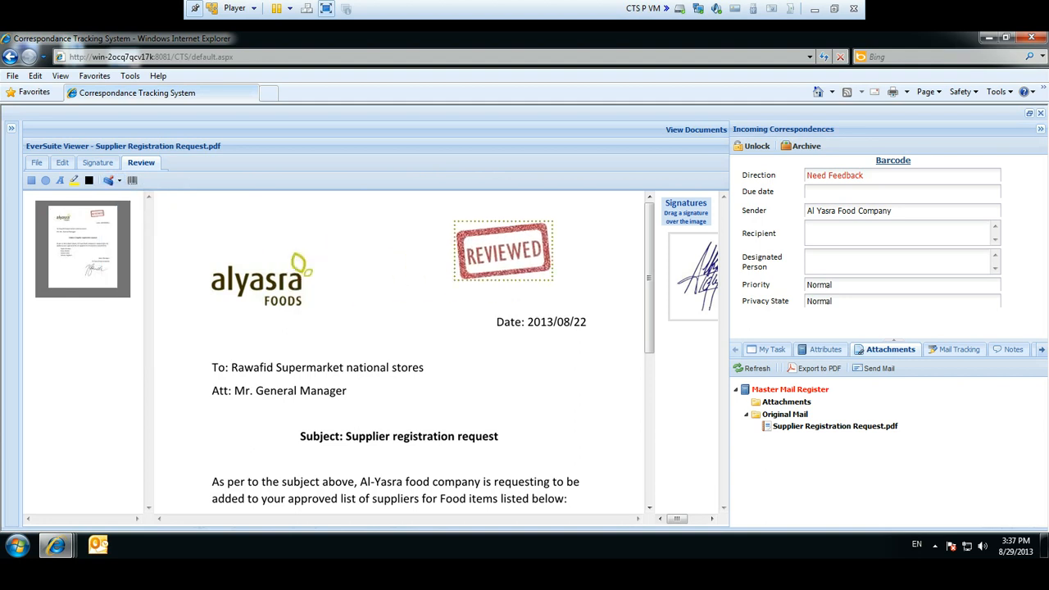
pyautogui.moveTo(649, 279)
pyautogui.mouseDown()
pyautogui.moveTo(650, 420)
pyautogui.moveTo(650, 278)
pyautogui.mouseUp()
# Try a yellow text highlight over the letter's To and Att lines, and delete it
pyautogui.click(74, 180)
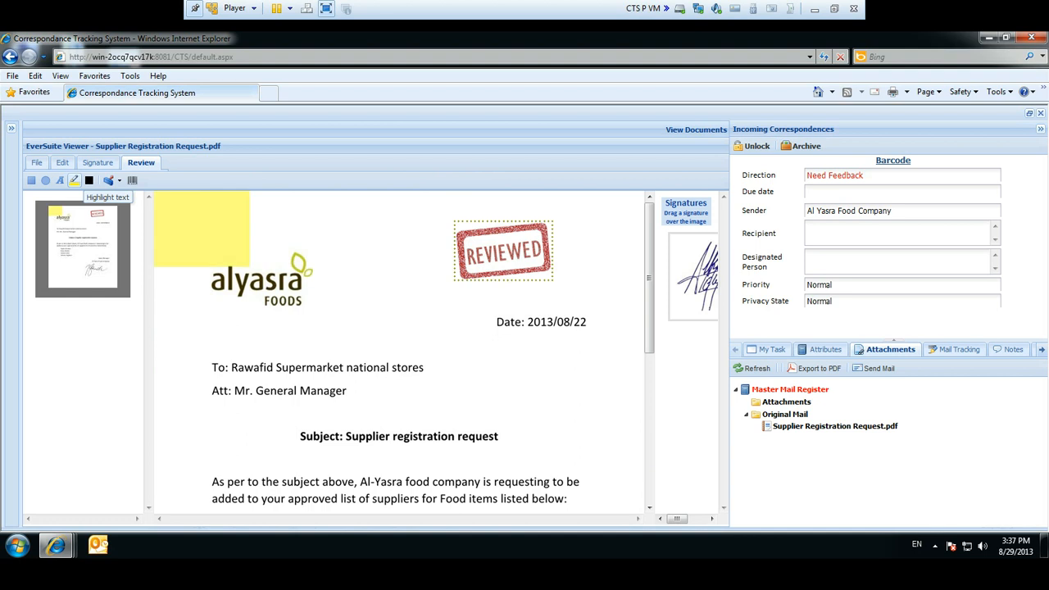
pyautogui.moveTo(202, 229); pyautogui.dragTo(258, 389)
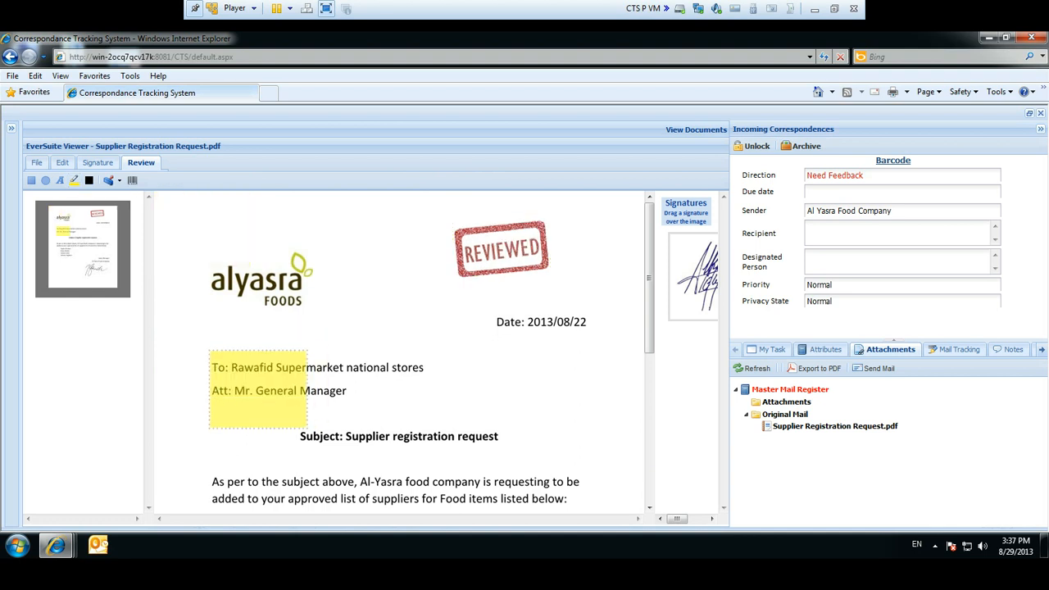
pyautogui.moveTo(258, 390); pyautogui.dragTo(212, 357)
pyautogui.rightClick(282, 365)
pyautogui.rightClick(233, 364)
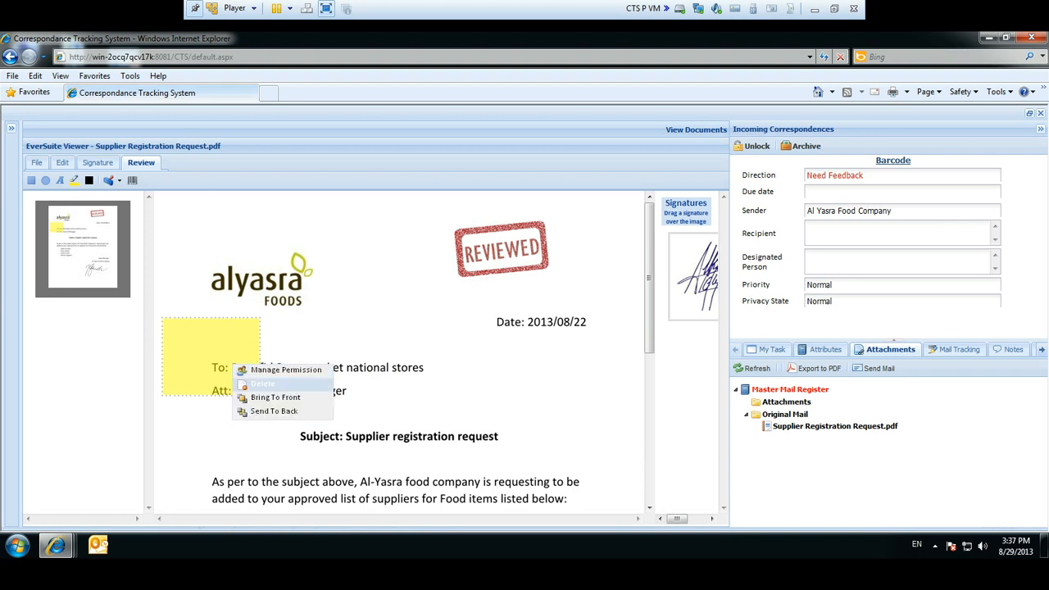
pyautogui.click(262, 384)
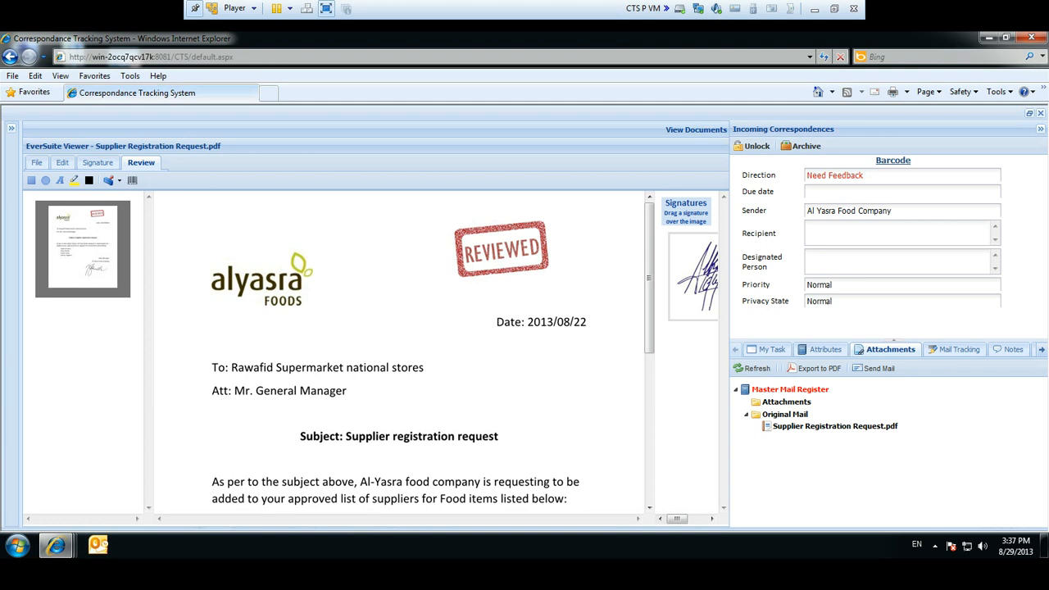
# Return to the file commands of the checked-out supplier registration request
pyautogui.click(37, 163)
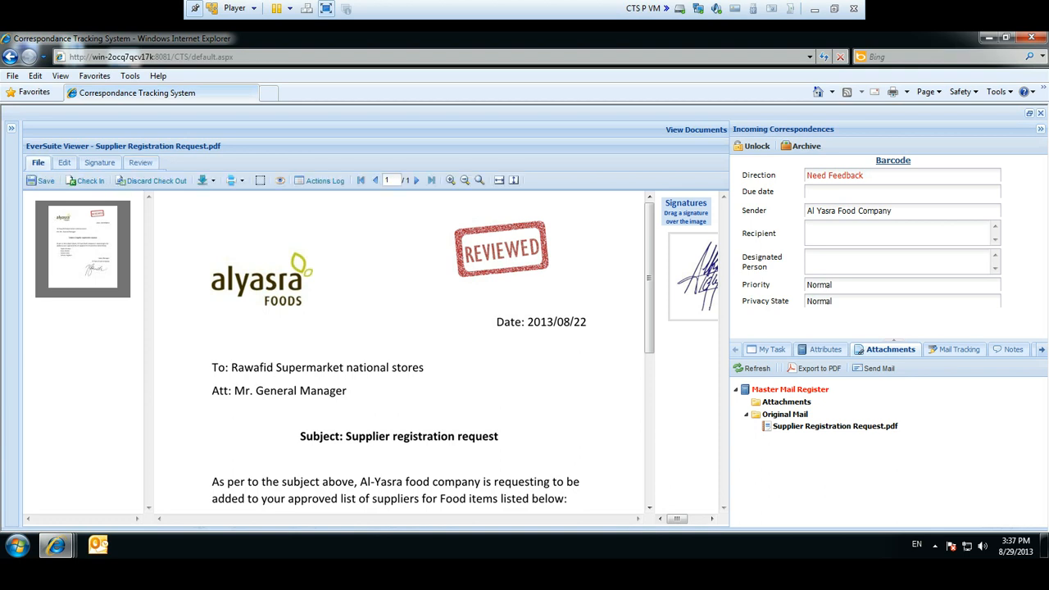